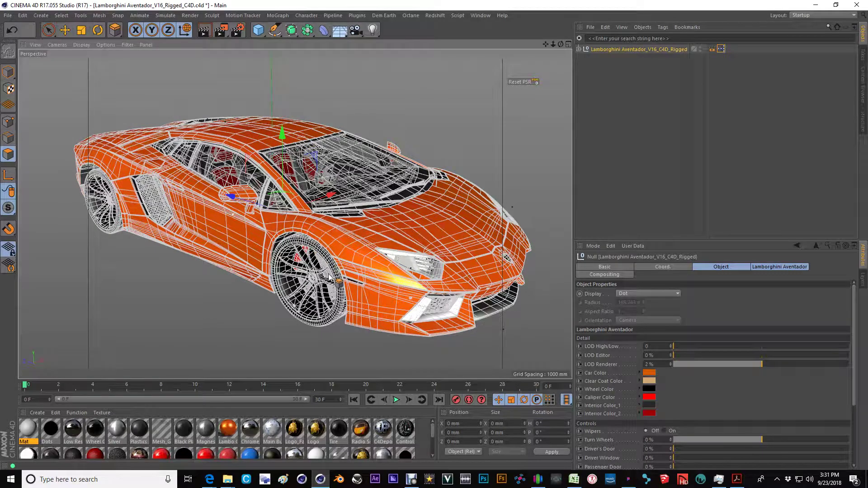
Step: Test the car rig's steering by setting Turn Wheels to 45 % and back to 0 %
middle_click_drag(335, 278, 319, 278, "alt")
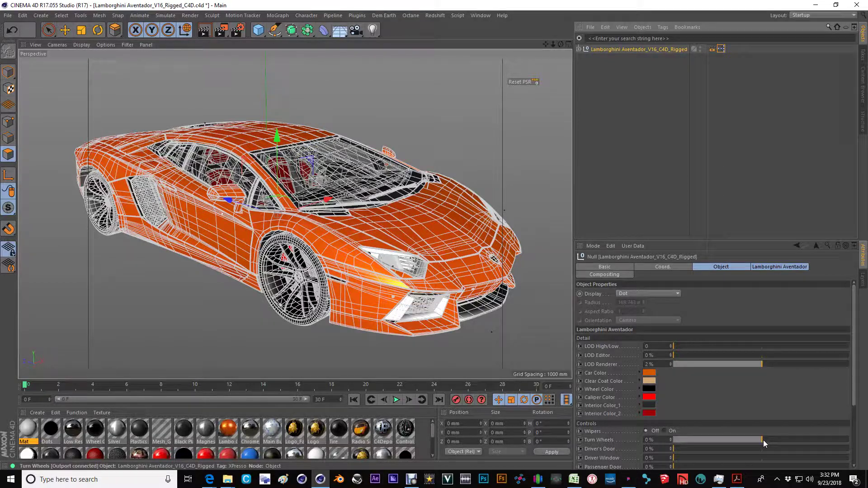
left_click_drag(763, 440, 843, 389)
scroll(616, 348, "down", 3)
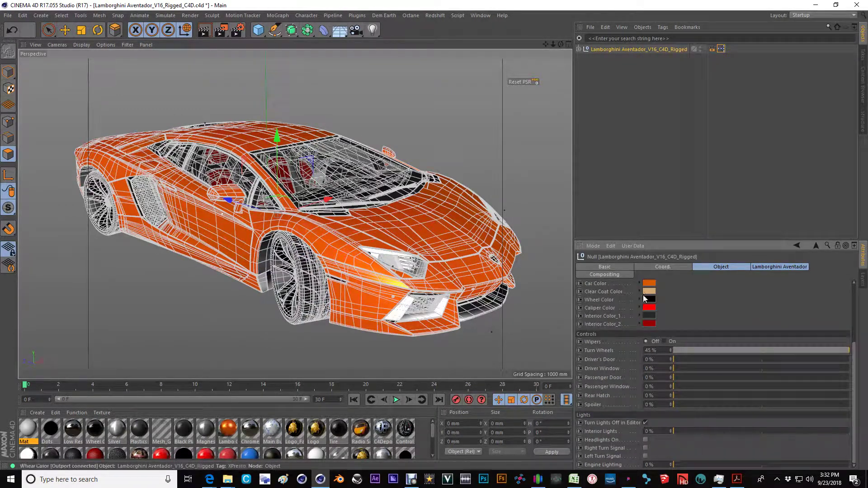
scroll(601, 381, "up", 2)
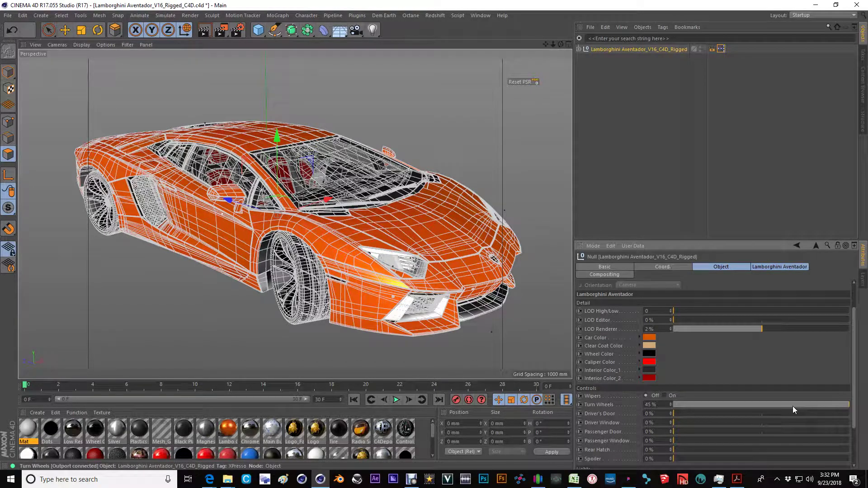
left_click_drag(793, 406, 761, 413)
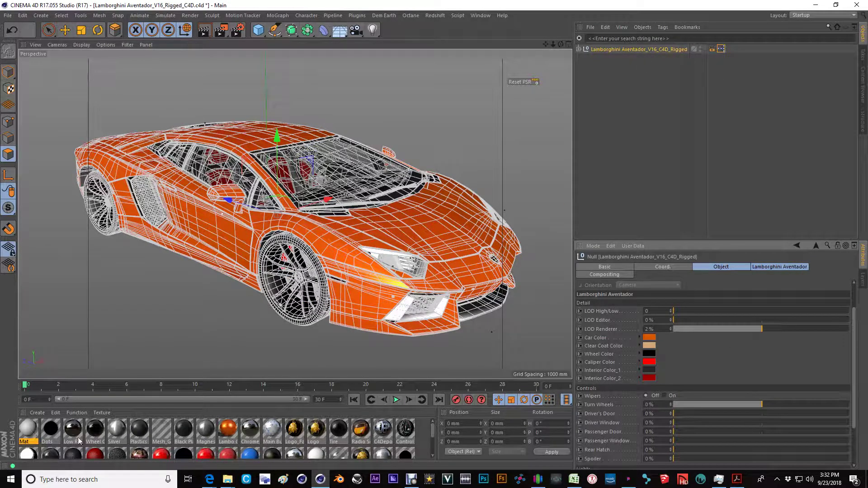
Step: Inspect the Mat material's color settings in the Material Editor, and close the editor
left_click(29, 434)
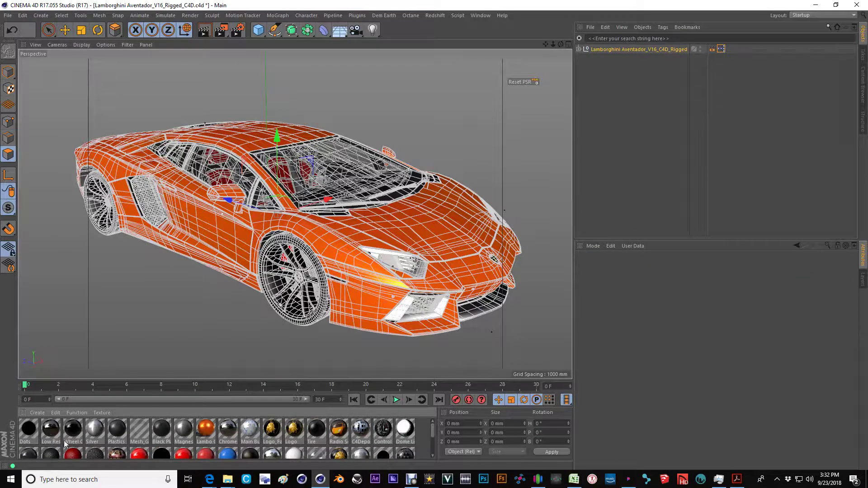
scroll(342, 443, "down", 5)
scroll(367, 450, "up", 5)
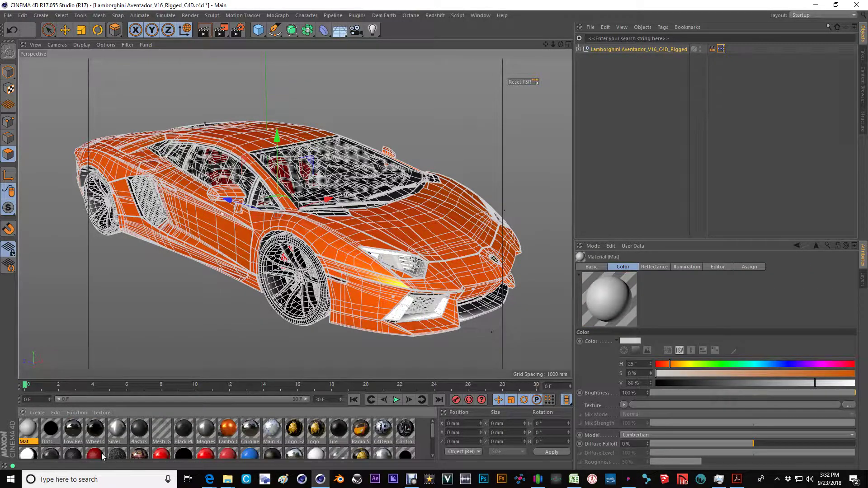
double_click(31, 427)
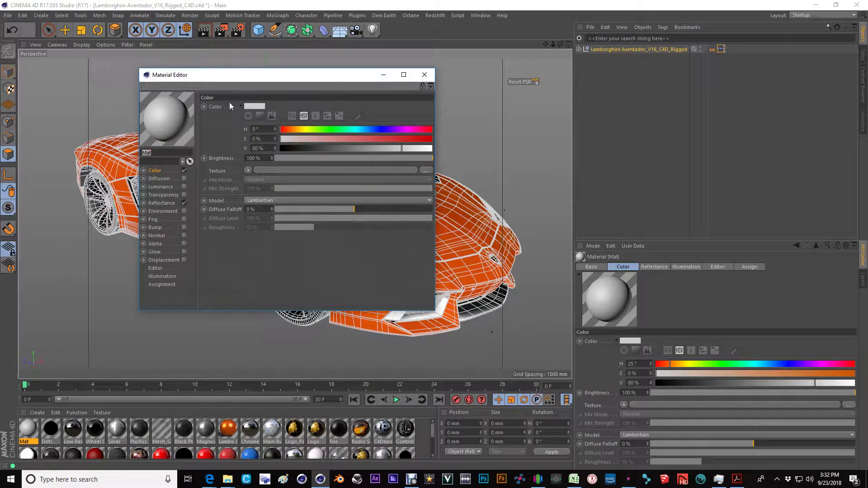
left_click(424, 75)
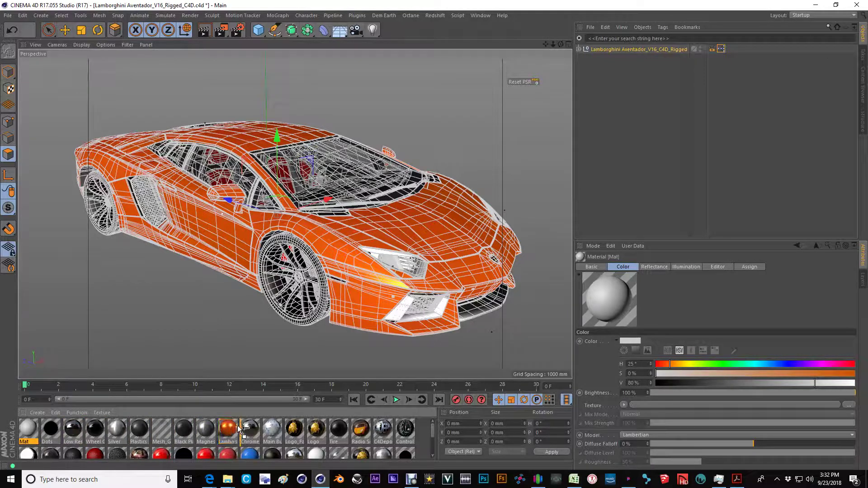
Step: Try replacing the orange Lambo car paint material with Mat, and test the rig's Turn Wheels control down to -45 %
left_click_drag(231, 429, 231, 430)
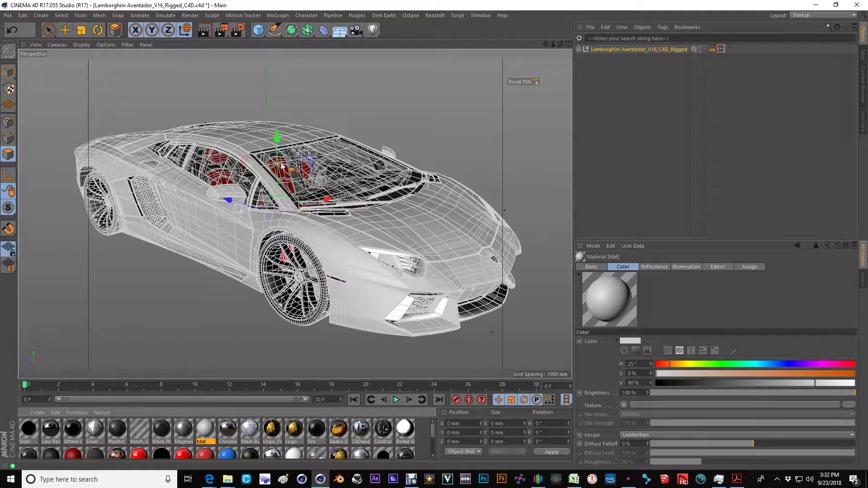
left_click(633, 50)
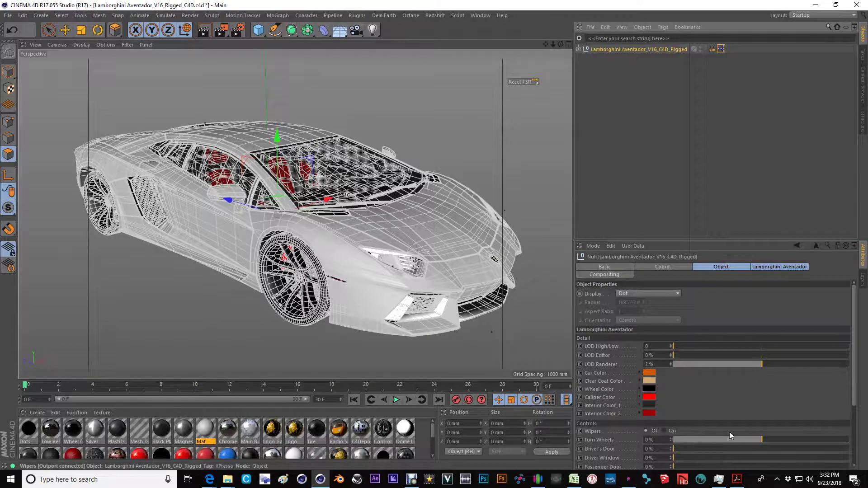
left_click_drag(761, 440, 710, 447)
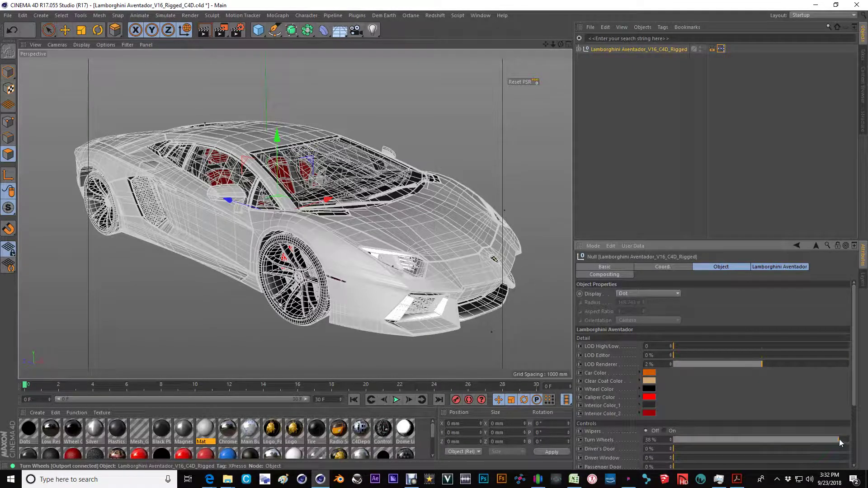
left_click_drag(804, 433, 694, 453)
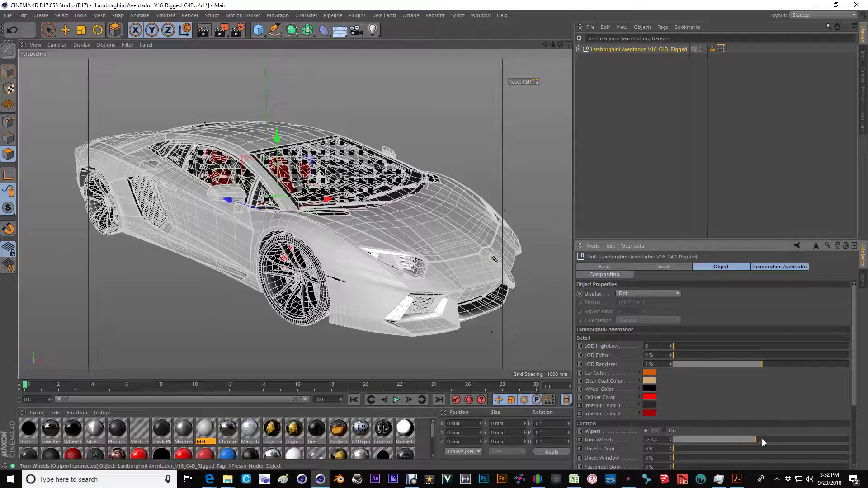
left_click_drag(762, 439, 642, 437)
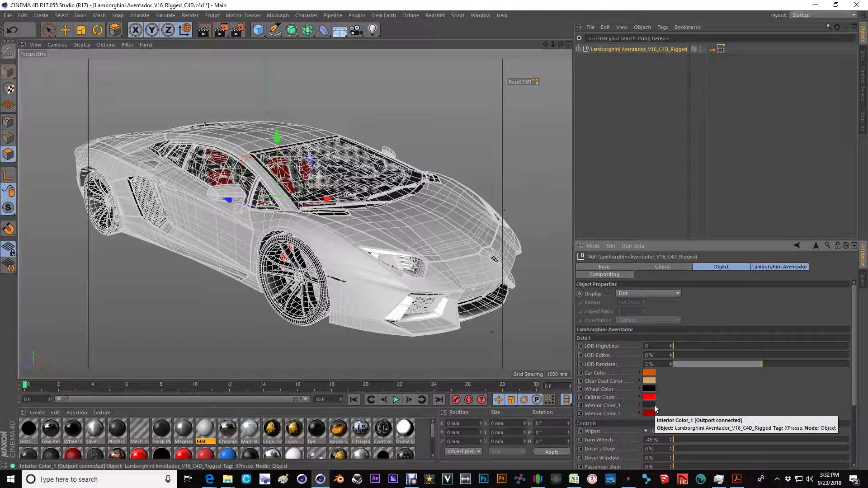
left_click(332, 308)
left_click_drag(332, 310, 394, 307)
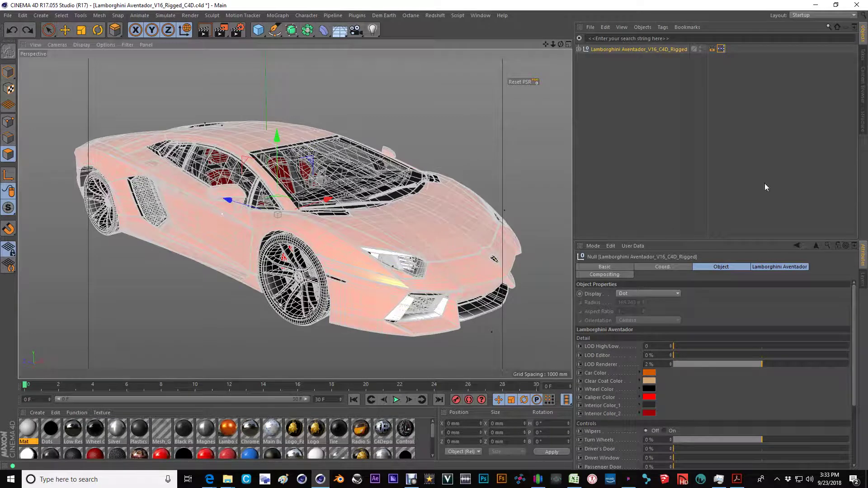
Step: Open the car rig's XPresso setup and examine the color connections feeding the Lambo Car Color material node
double_click(723, 49)
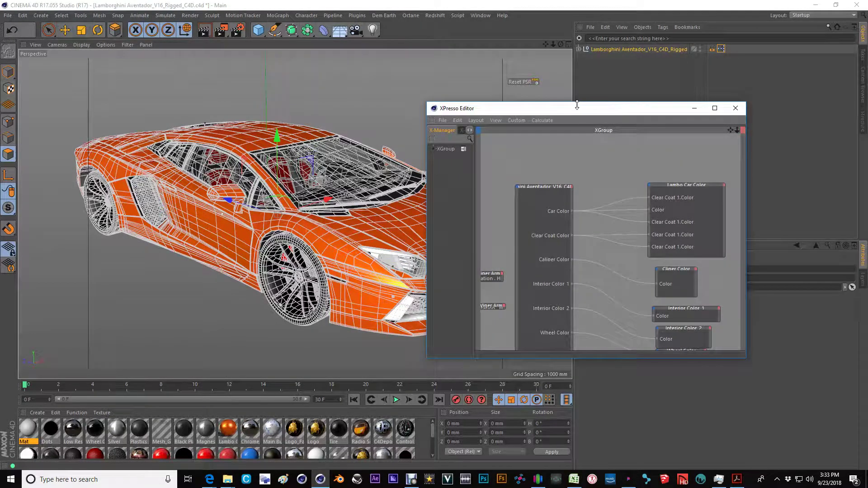
left_click_drag(586, 110, 511, 98)
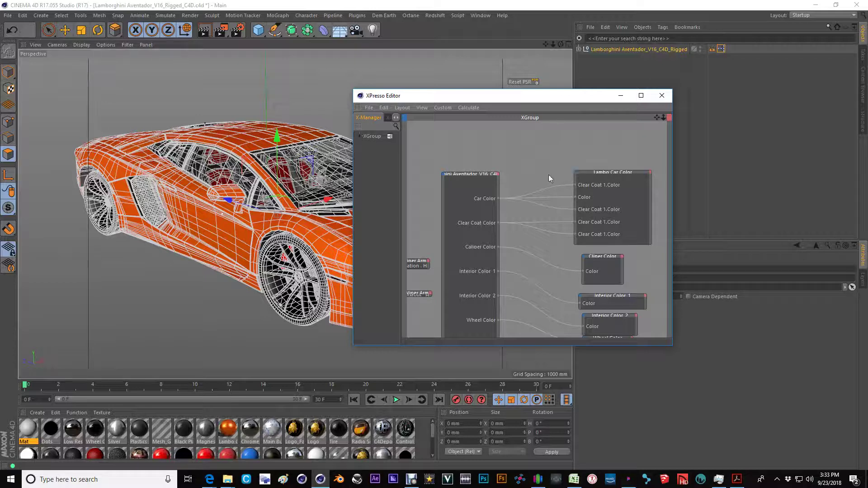
scroll(536, 256, "down", 5)
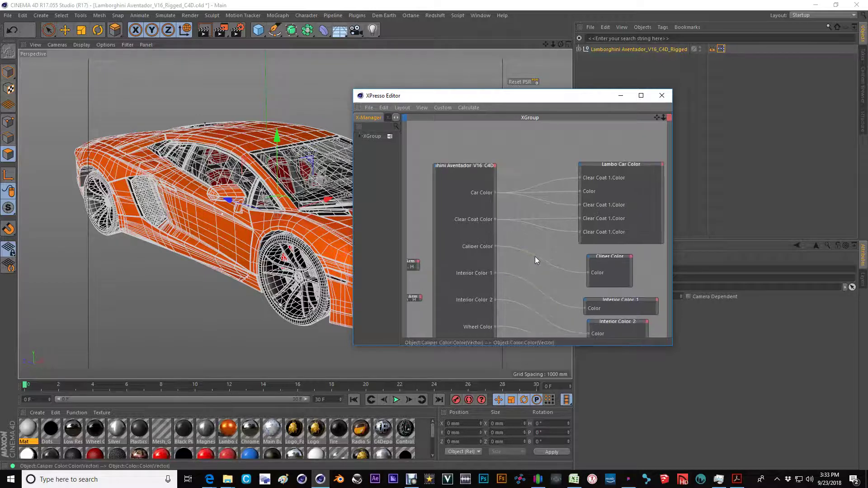
scroll(438, 240, "up", 3)
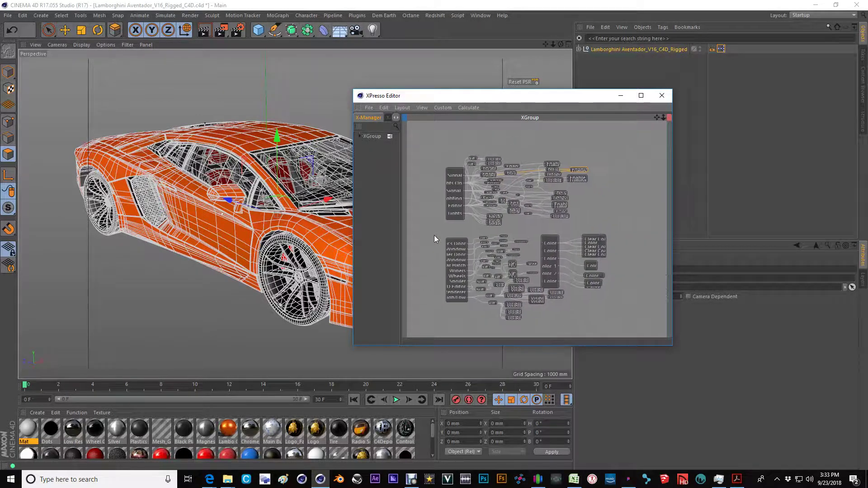
scroll(473, 219, "up", 5)
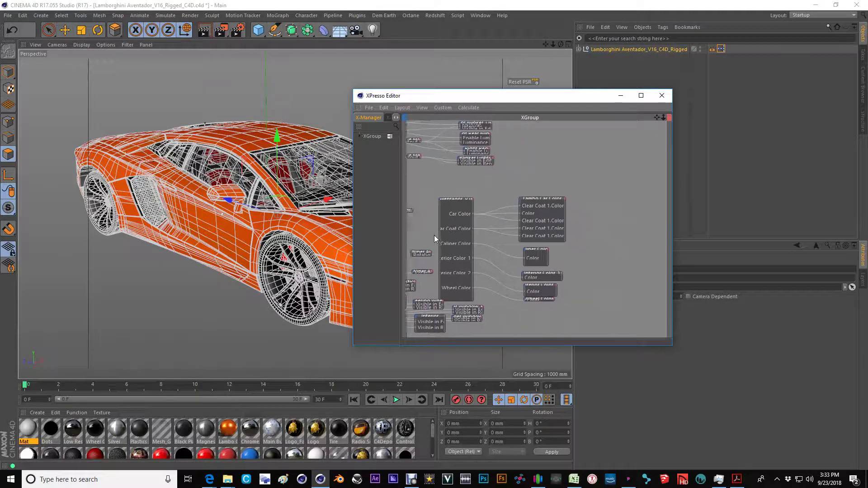
scroll(444, 226, "up", 3)
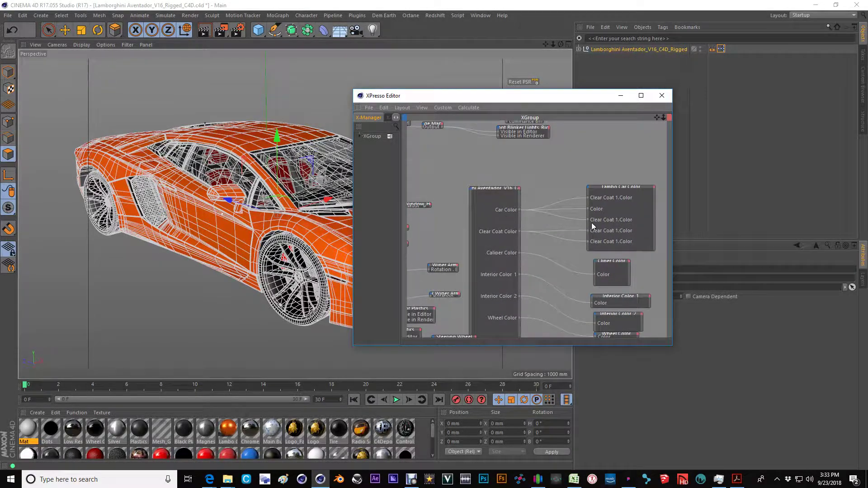
middle_click_drag(433, 234, 399, 225, "alt")
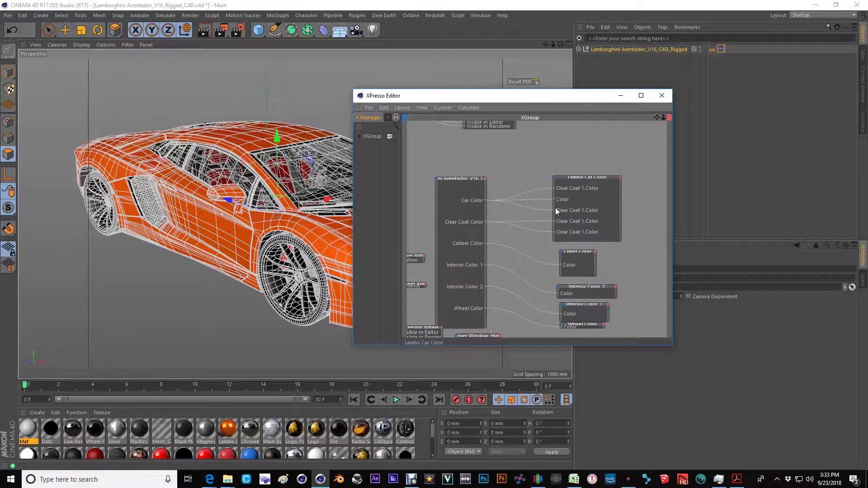
Step: Move the XPresso Editor aside and set the rig's Car Color to blue with hue 247°, saturation 100 % and value 100 %
left_click_drag(533, 97, 187, 131)
left_click(653, 49)
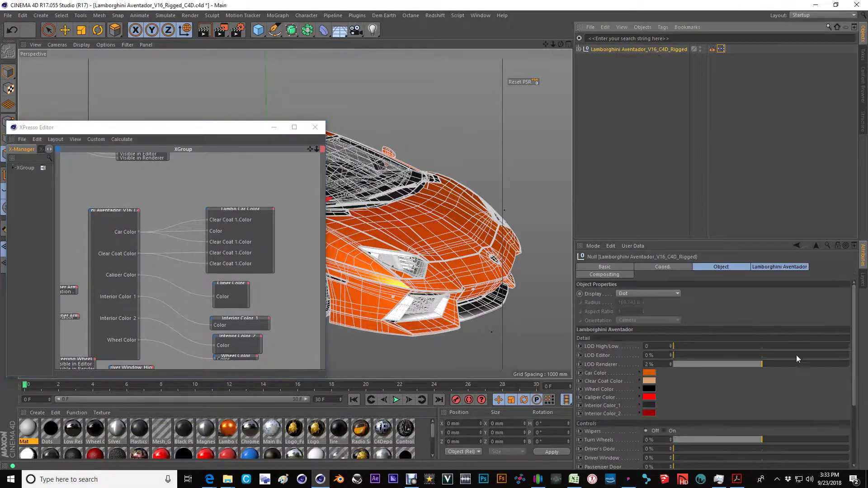
left_click(650, 373)
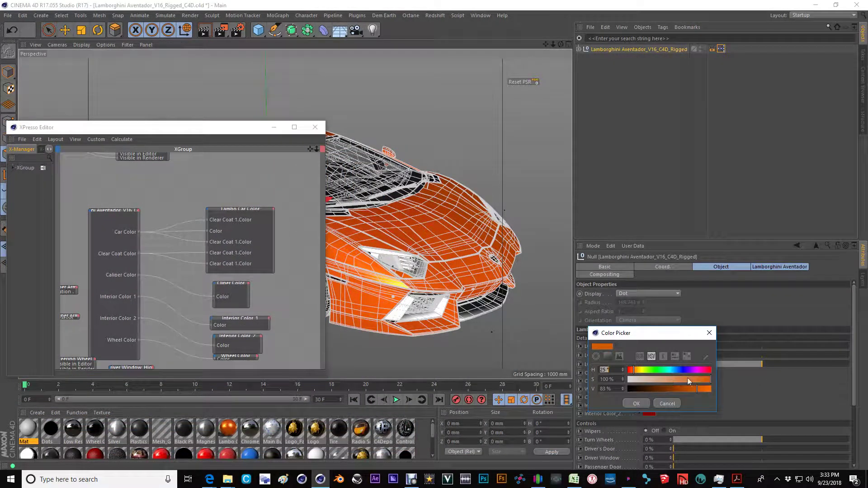
left_click(685, 370)
left_click_drag(696, 394, 731, 388)
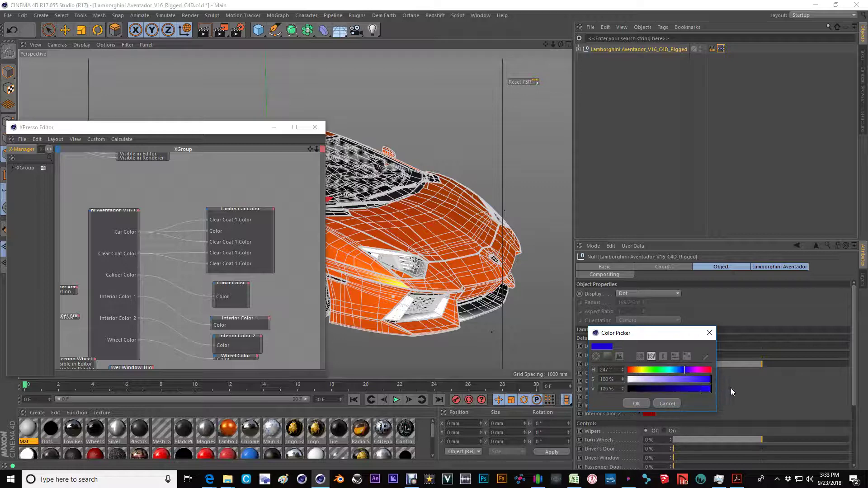
left_click(636, 403)
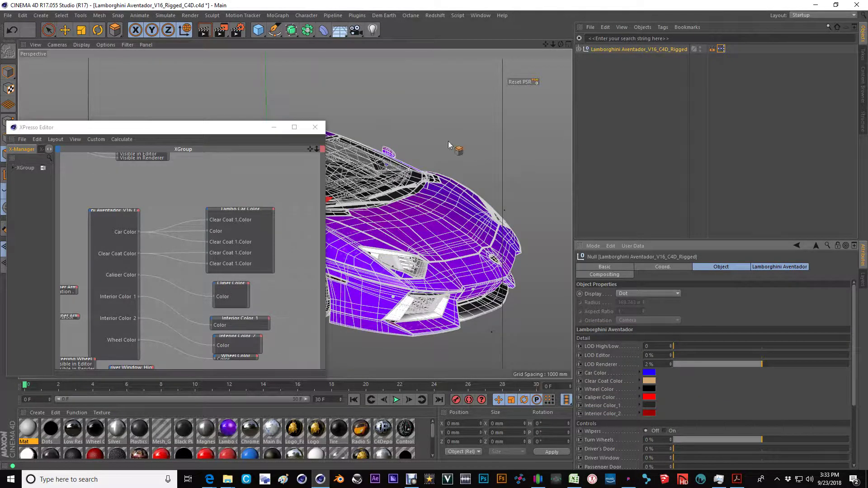
Step: Set the rig's Clear Coat Color to a saturated green with hue 111°
left_click(651, 389)
left_click(650, 381)
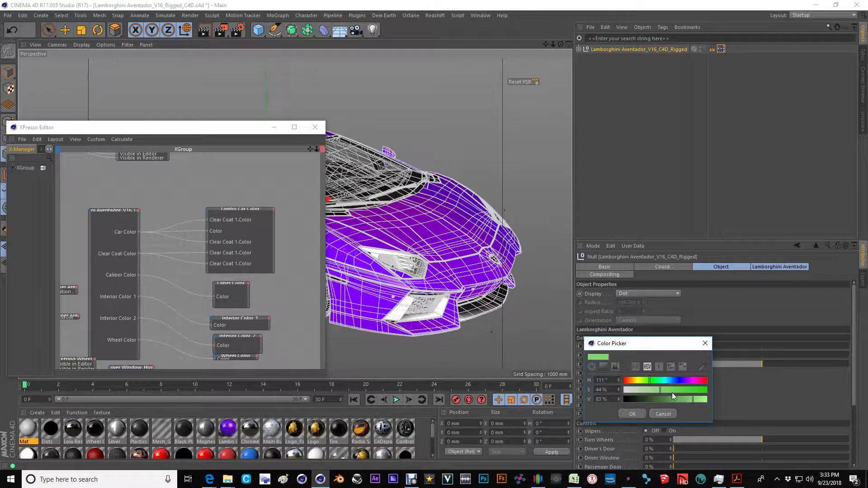
left_click_drag(660, 390, 705, 390)
left_click(632, 414)
middle_click_drag(390, 226, 452, 243, "alt")
Step: Set the Clear Coat Color's saturation to 0 %
left_click(651, 381)
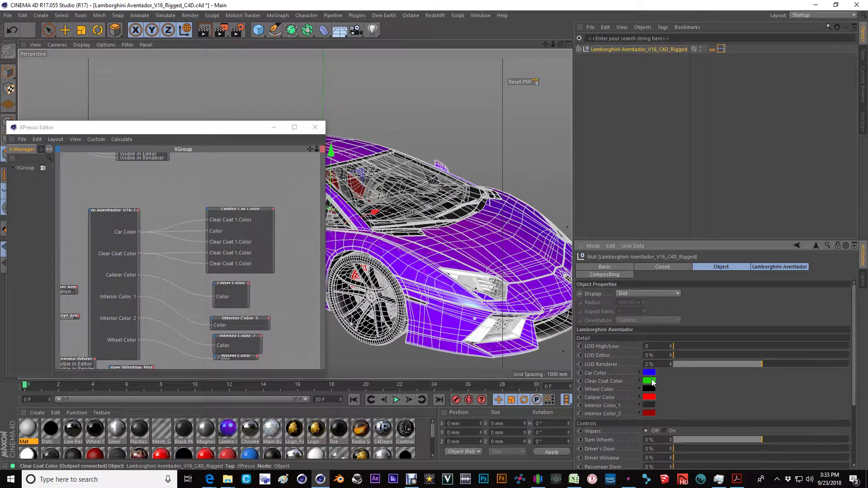
left_click(641, 388)
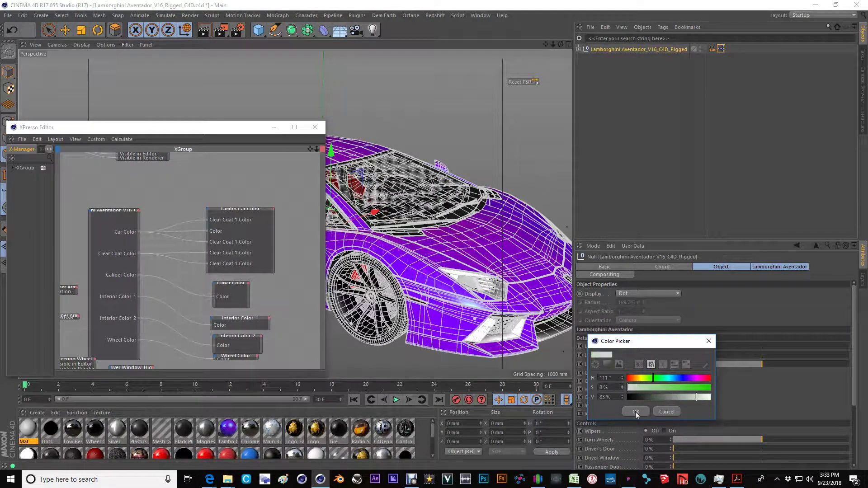
left_click(636, 412)
Step: Set the rig's Car Color to yellow with hue 68°, saturation 100 % and value 100 %
left_click(650, 373)
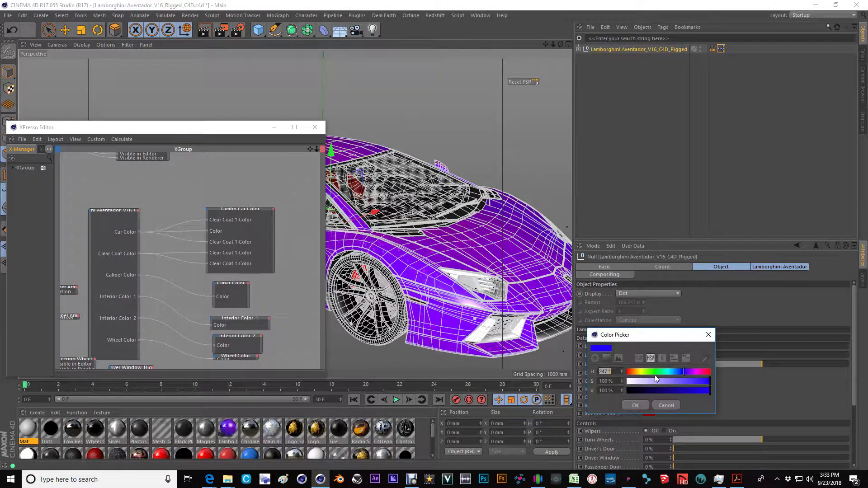
mouse_move(655, 375)
left_mouse_down()
mouse_move(614, 377)
mouse_move(650, 385)
left_mouse_up()
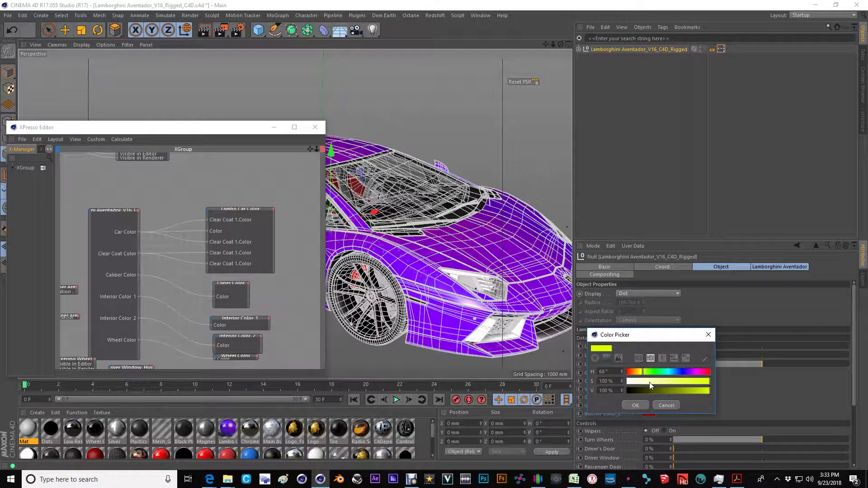
left_click(634, 407)
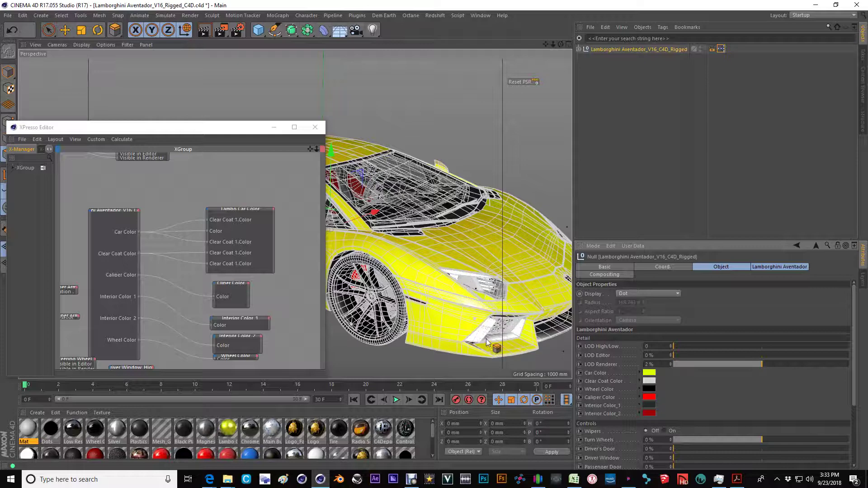
Step: Undo the Car Color and Clear Coat Color changes
middle_click_drag(434, 296, 429, 292, "alt")
left_click_drag(429, 294, 383, 300, "alt")
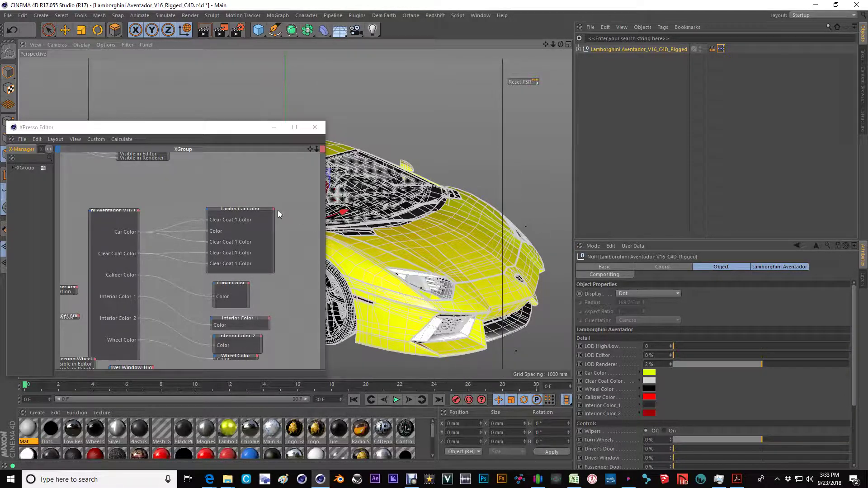
key("ctrl+z")
key("ctrl+z")
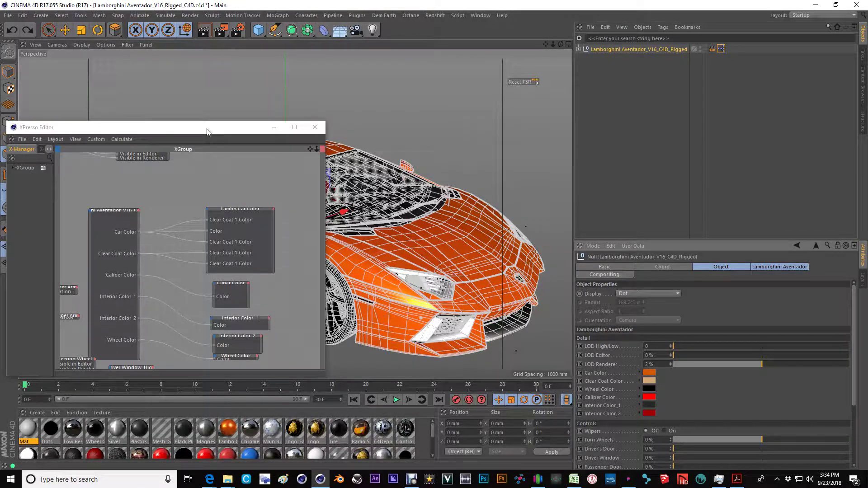
Step: Reposition the XPresso Editor above the materials and replace the orange Lambo car paint material with the Mat material
left_click_drag(207, 132, 215, 103)
left_click(28, 430)
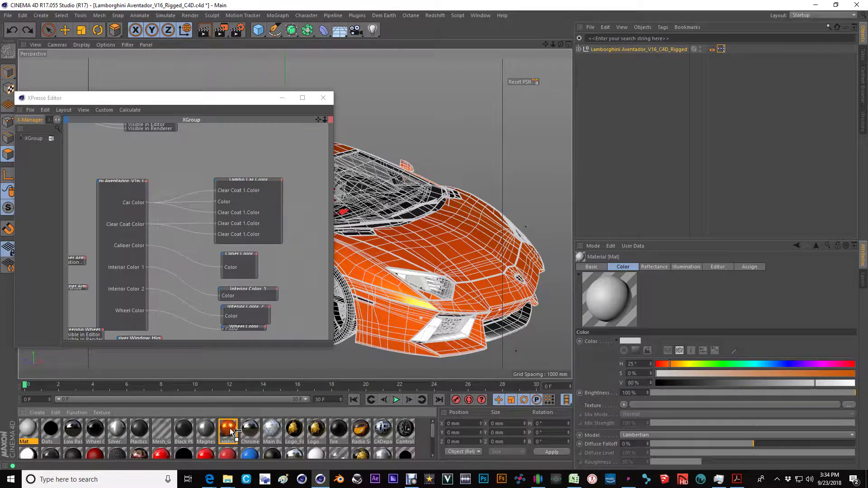
left_click_drag(230, 428, 230, 428)
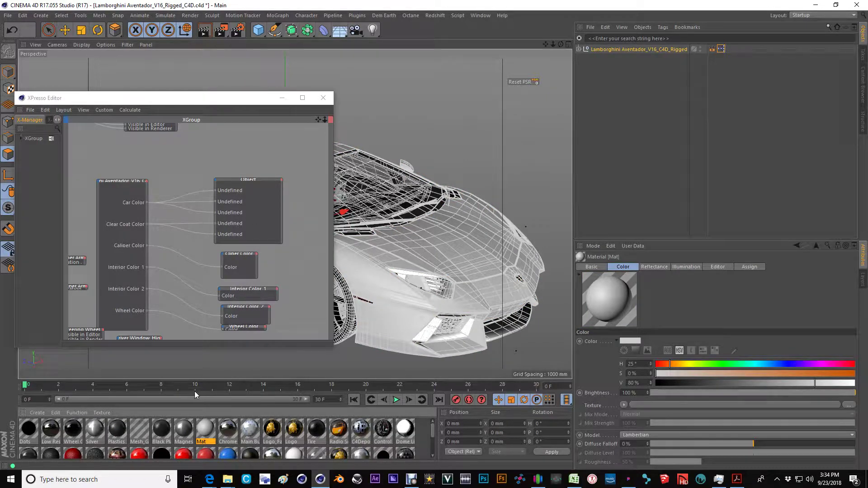
Step: Undo the material replacement and inspect the Lambo Car Color material's Luminance layer shader and Reflectance clear coat settings
key("ctrl+z")
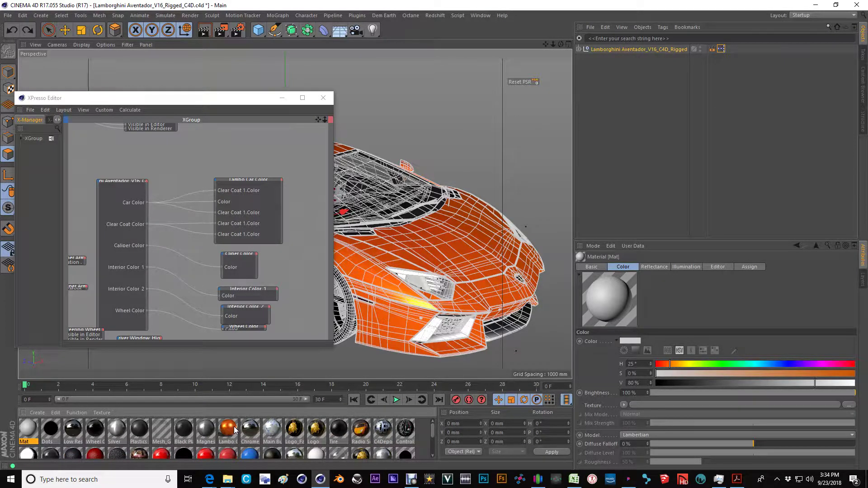
double_click(229, 429)
left_click(154, 187)
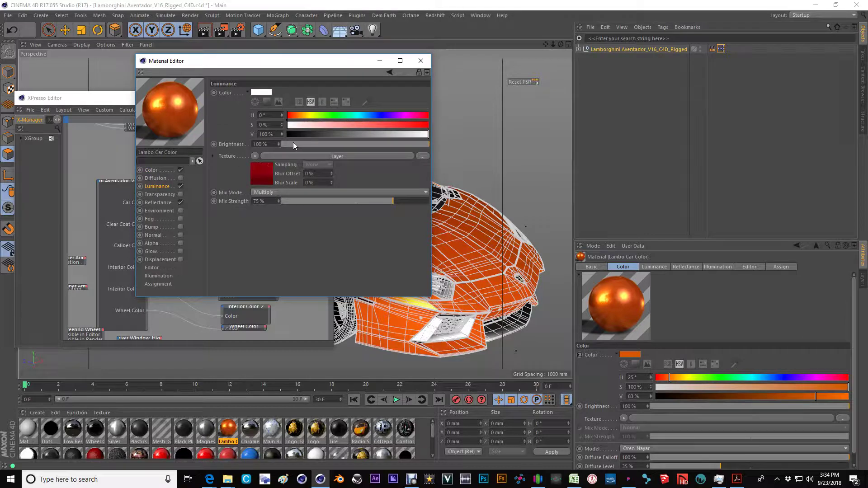
left_click(253, 155)
left_click(262, 170)
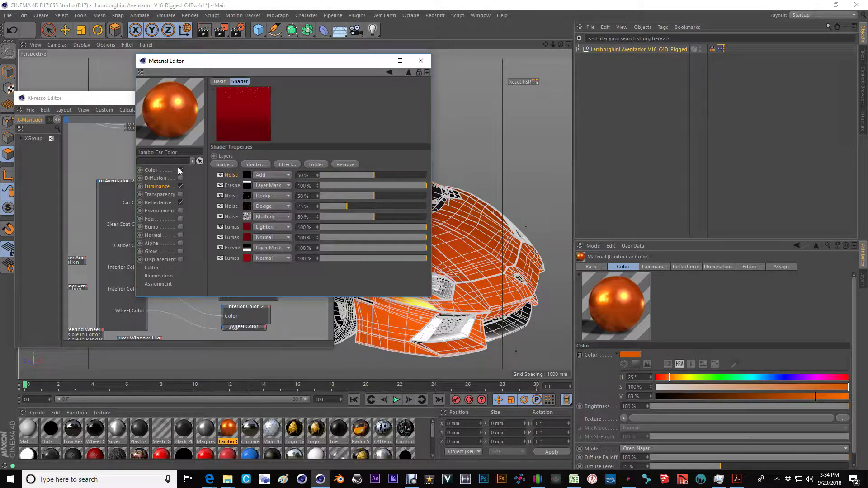
left_click(159, 203)
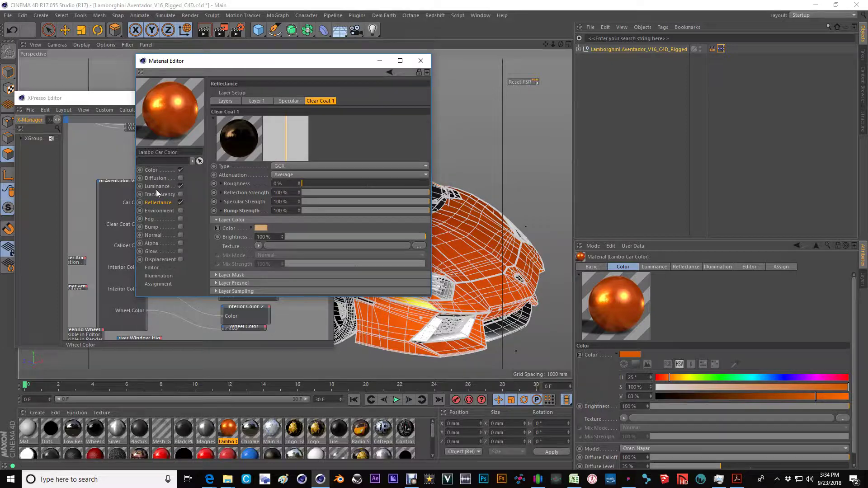
left_click(155, 187)
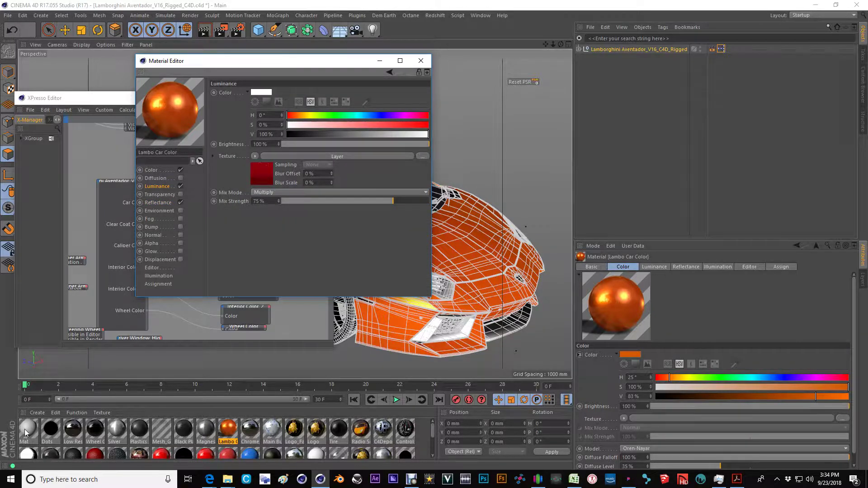
Step: Replace the Lambo Car Color material with the Mat material again and close the Material Editor
left_click_drag(25, 434, 227, 430)
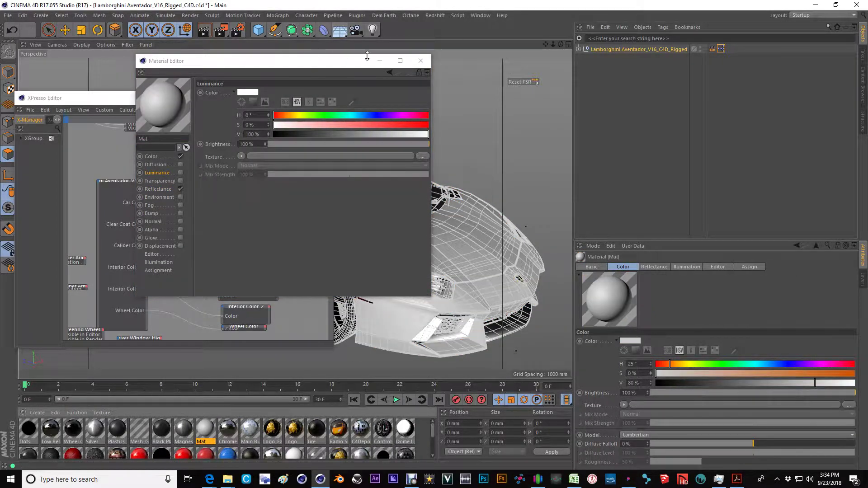
left_click(421, 60)
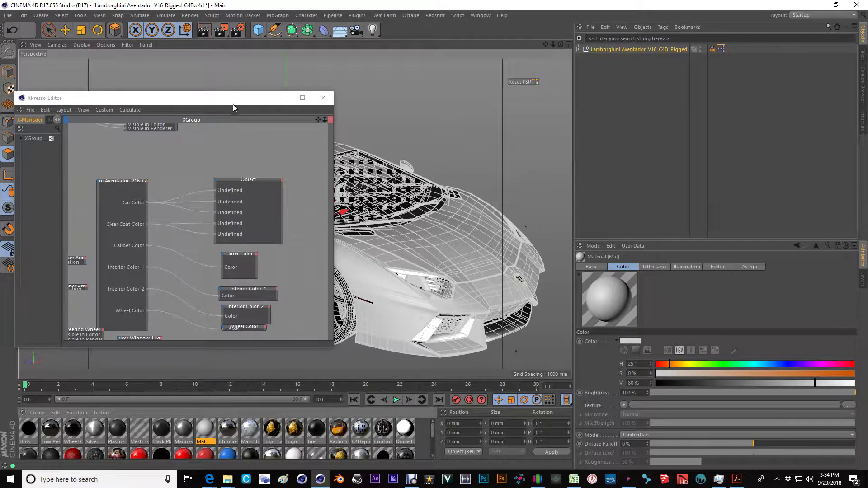
Step: Uncover the car's front wheel and test the Turn Wheels control on the Lamborghini rig null
left_click_drag(234, 107, 163, 108)
left_click(642, 49)
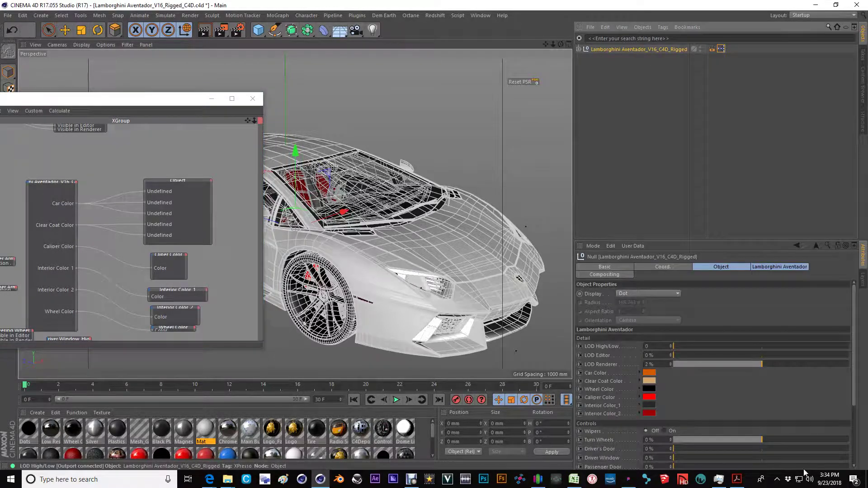
left_click_drag(699, 441, 752, 445)
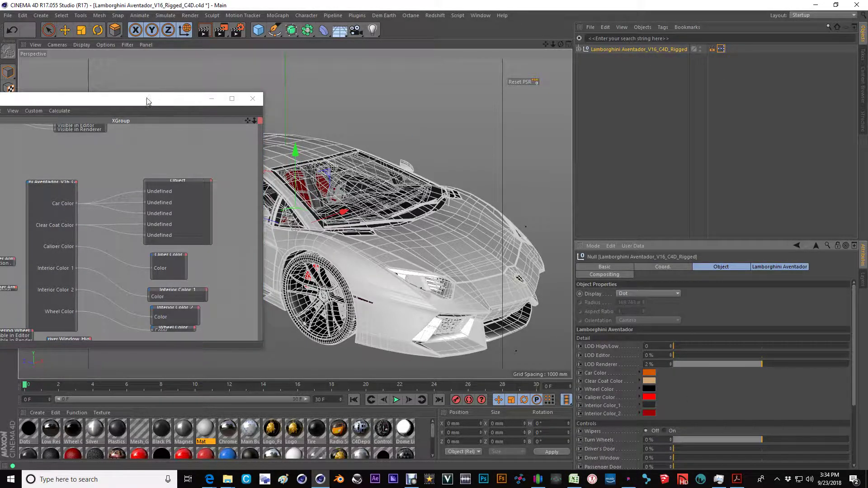
left_click_drag(146, 100, 227, 100)
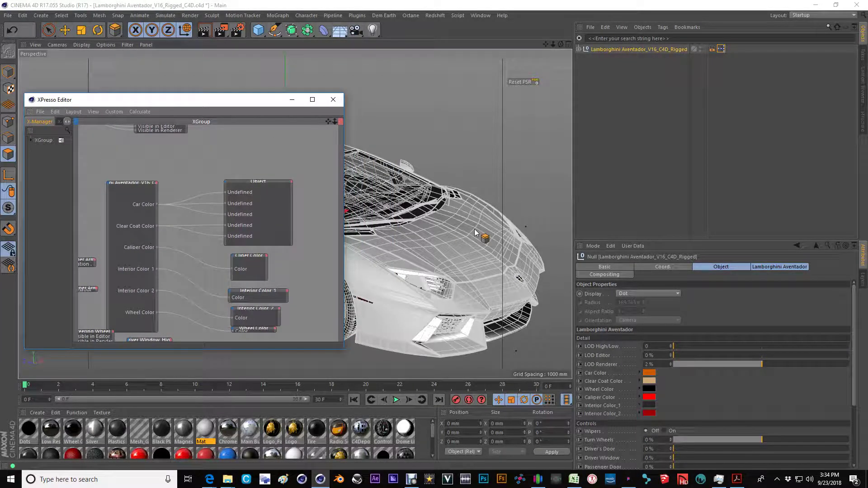
Step: Delete the first undefined port of the XPresso Object node wired to Car Color, then remove the whole node
left_click(240, 185)
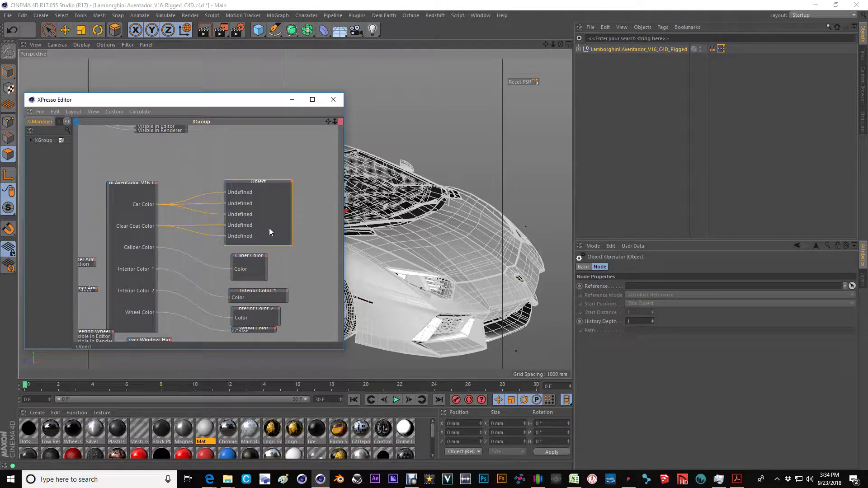
right_click(246, 193)
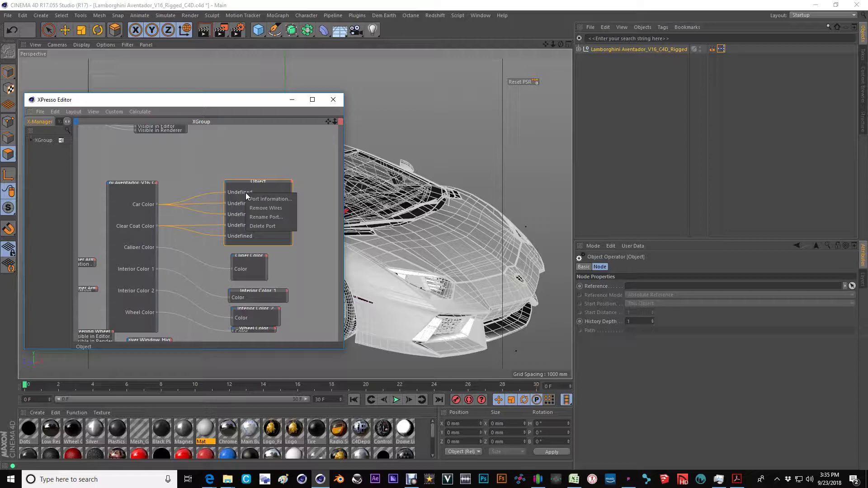
left_click(275, 227)
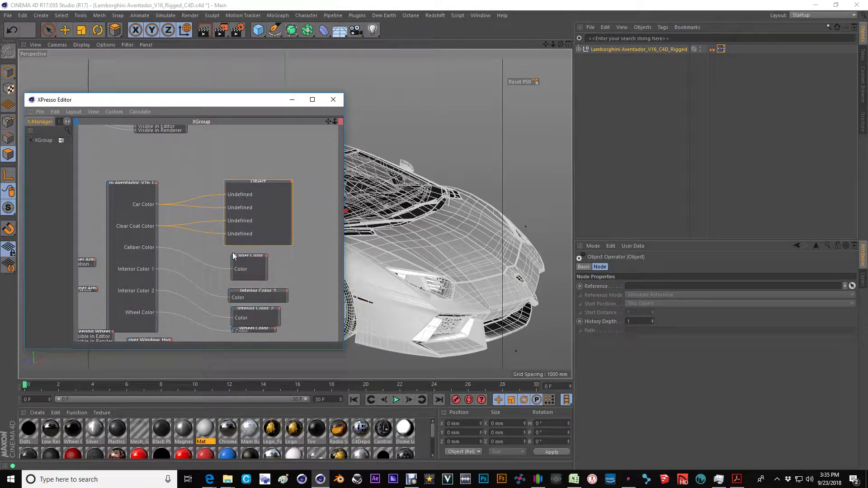
key("Delete")
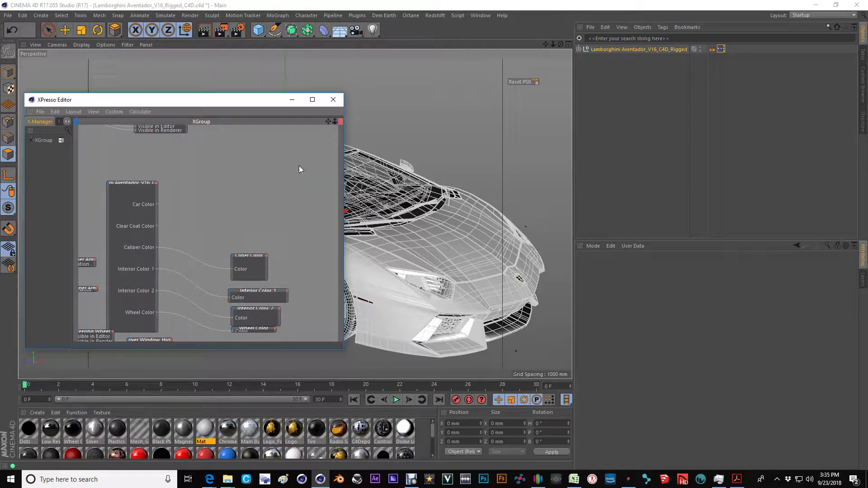
Step: Move the XPresso Editor off the car and test the rig's Turn Wheels control without the Object node
left_click_drag(248, 104, 132, 137)
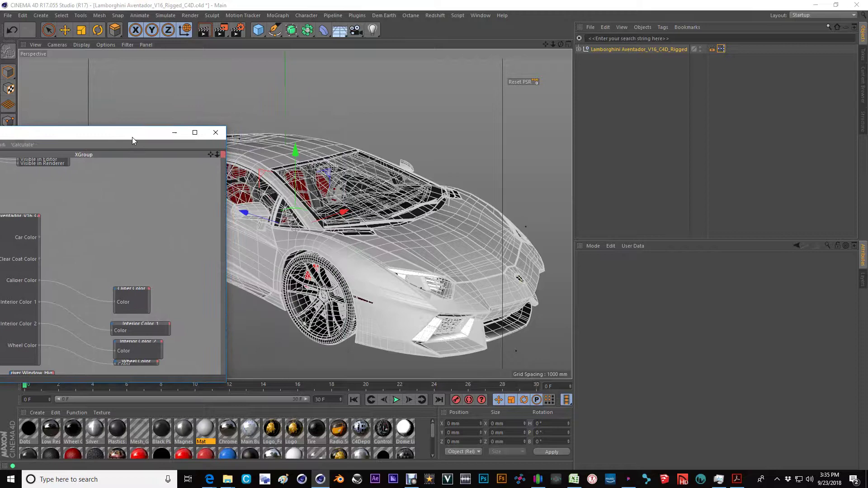
left_click(669, 50)
left_click_drag(759, 440, 722, 441)
left_click(764, 440)
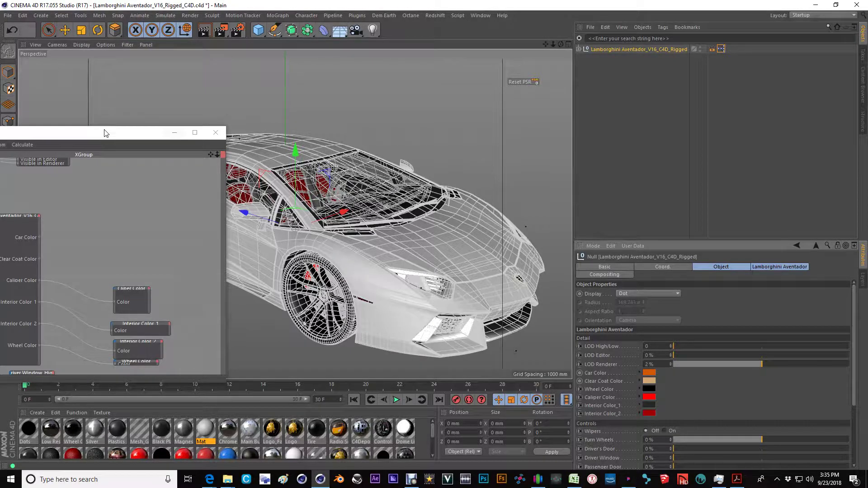
Step: Add the Mat material as a node in the XPresso graph, beside the rig node's Car Color output
left_click_drag(106, 135, 223, 93)
scroll(282, 180, "down", 6)
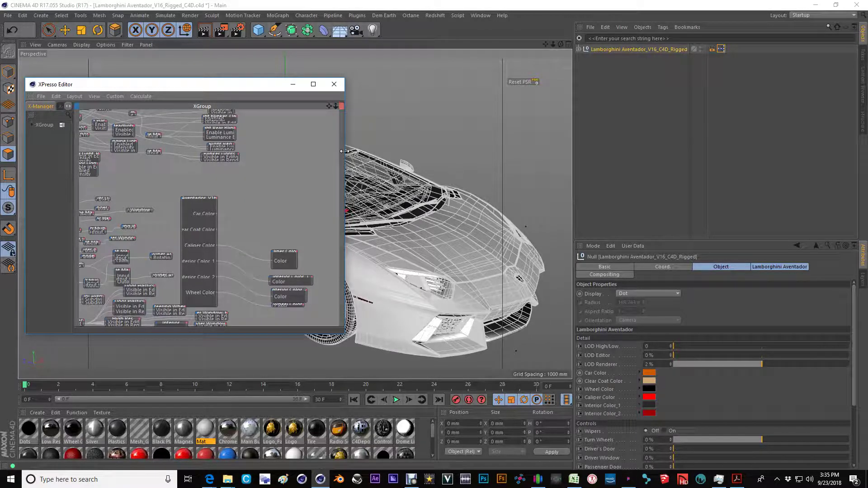
left_click_drag(583, 165, 556, 246)
middle_click_drag(554, 243, 449, 233, "alt")
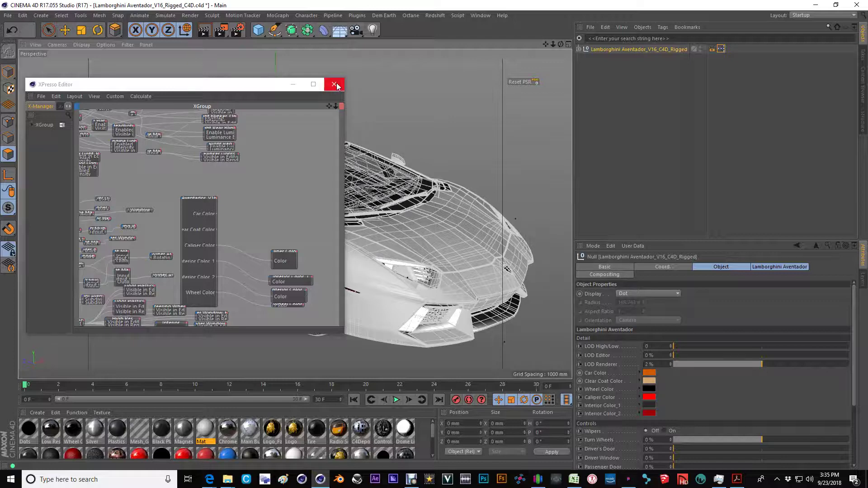
scroll(433, 242, "up", 2)
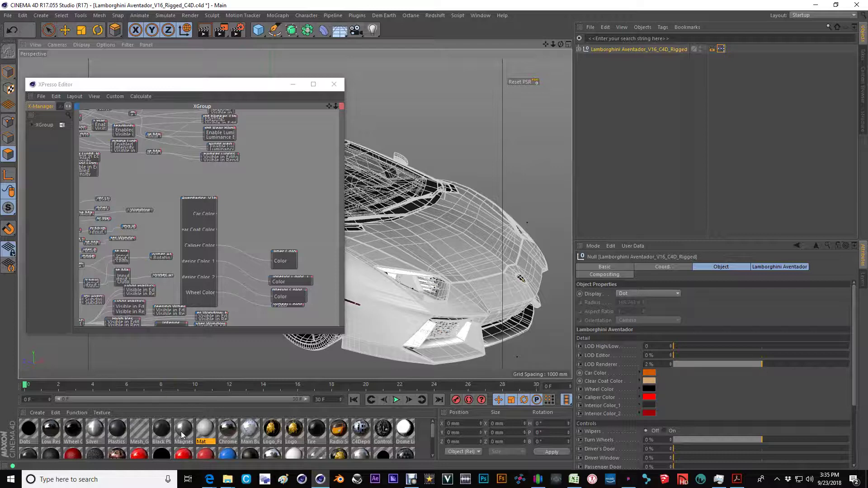
left_click_drag(207, 431, 274, 210)
scroll(268, 216, "up", 3)
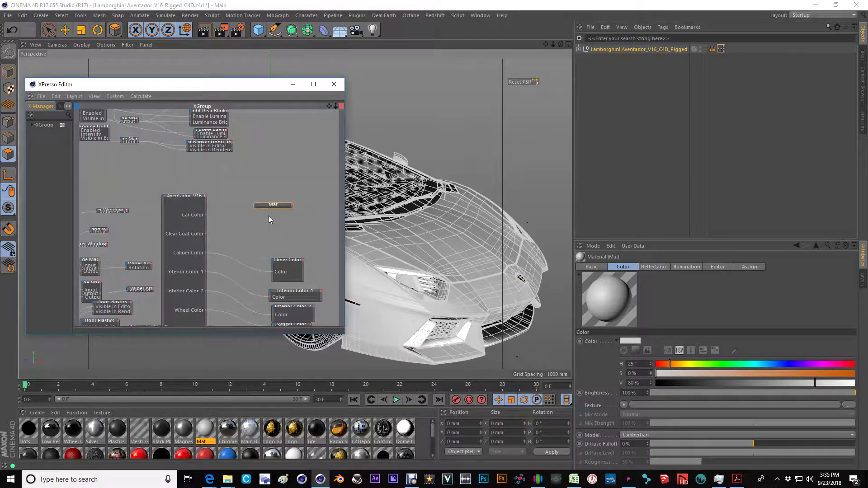
Step: Add a Color input port to the Mat node and connect the rig's Car Color output to it
left_click(248, 204)
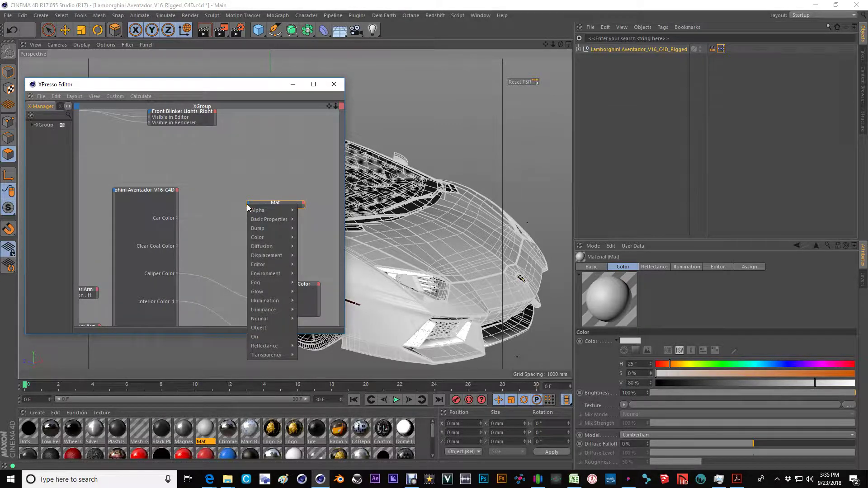
mouse_move(262, 236)
mouse_move(314, 245)
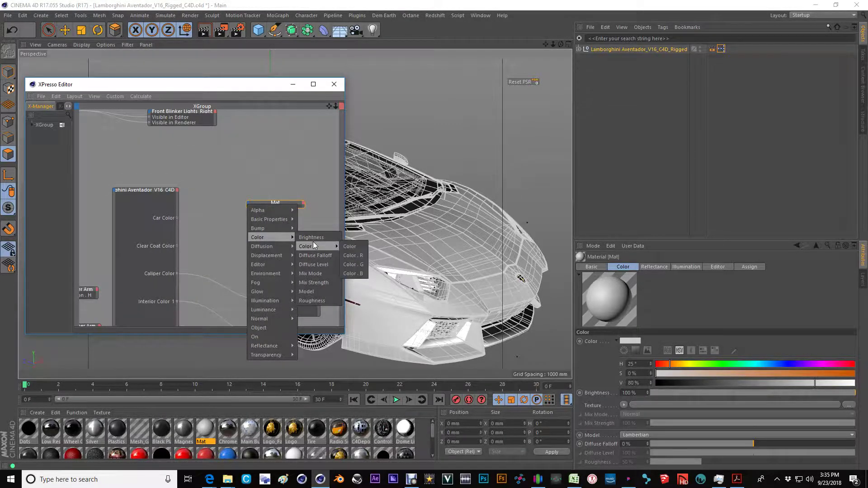
left_click(355, 246)
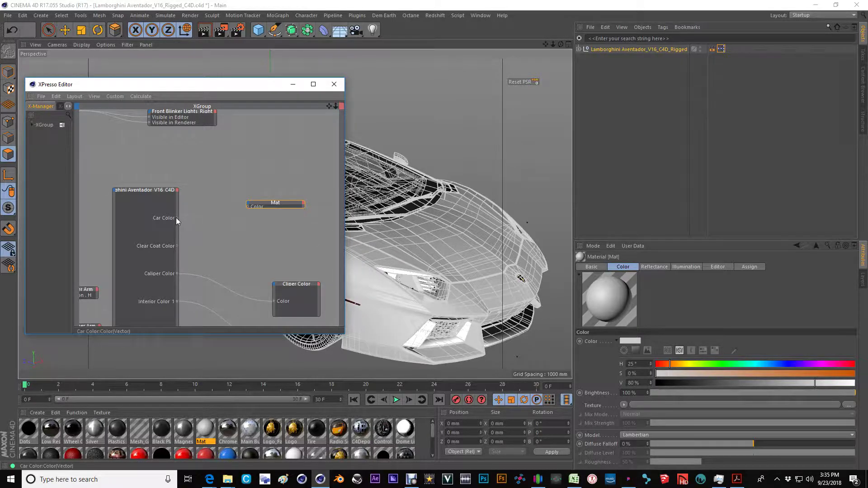
left_click_drag(176, 218, 249, 206)
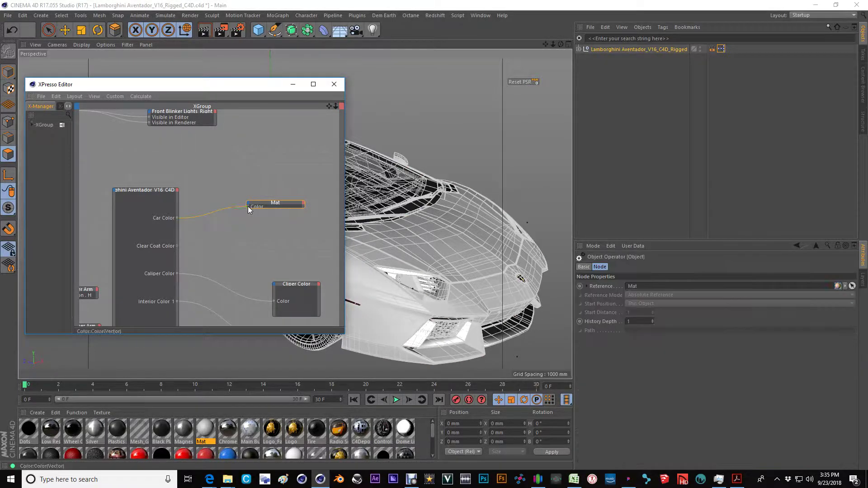
left_click(200, 428)
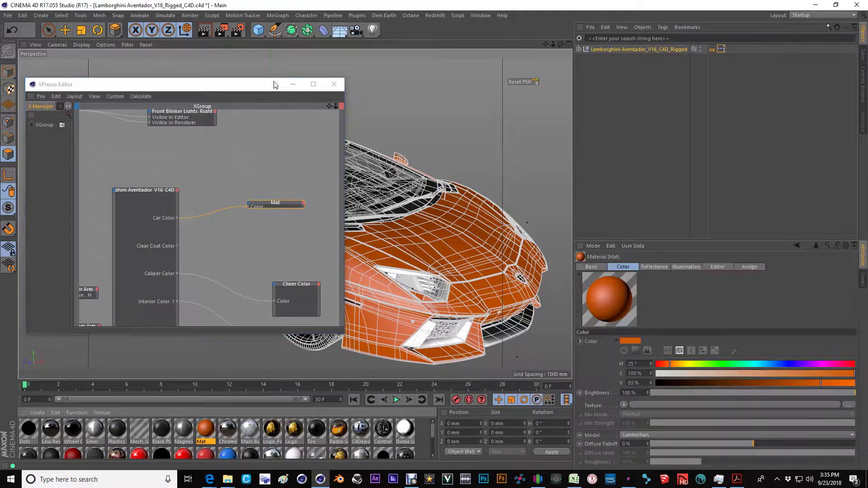
Step: Set the rig's Car Color saturation to 0 % and check the recolored body in the viewport
left_click_drag(273, 84, 112, 93)
middle_click_drag(321, 236, 338, 237, "alt")
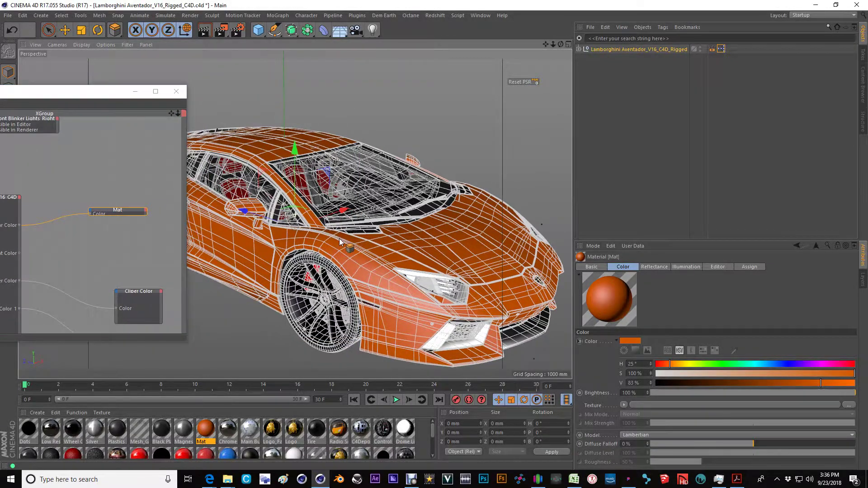
scroll(338, 237, "down", 4)
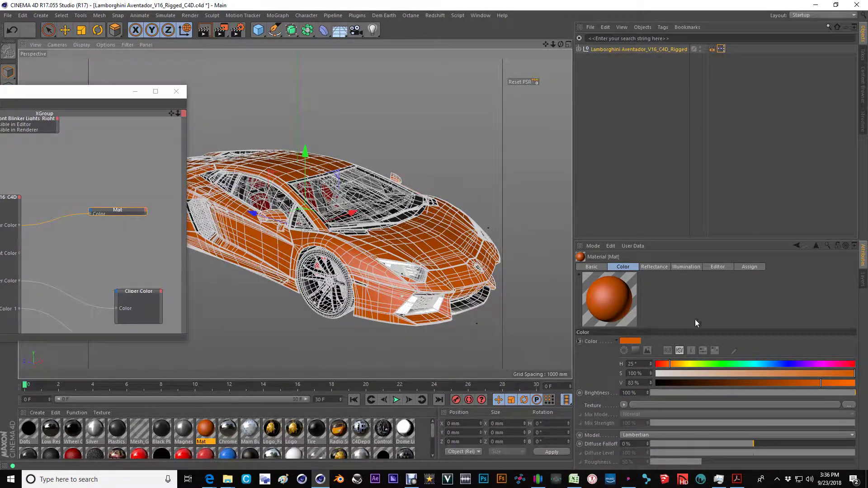
left_click(661, 55)
left_click(661, 49)
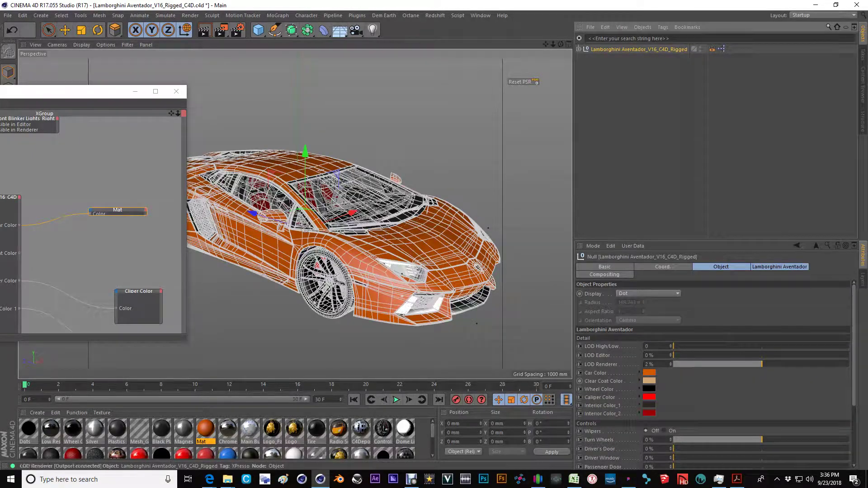
left_click(649, 372)
left_click_drag(680, 380, 593, 384)
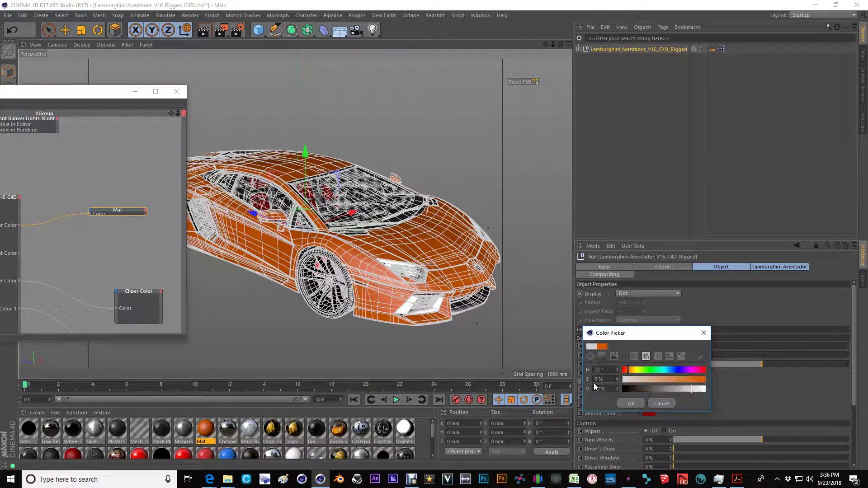
left_click(631, 403)
left_click_drag(434, 294, 471, 296, "alt")
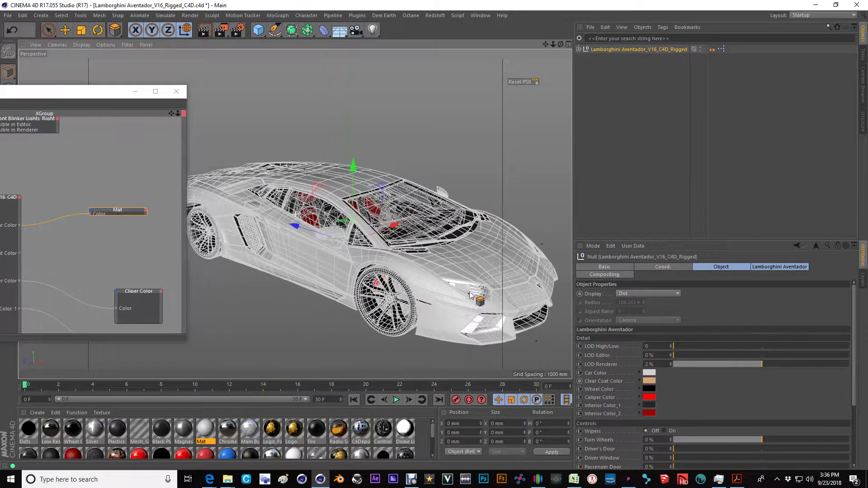
middle_click_drag(470, 293, 491, 276, "alt")
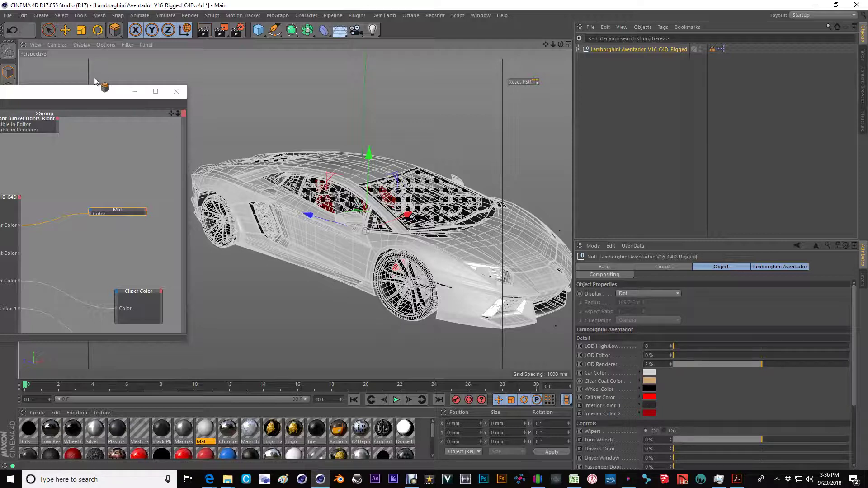
Step: Bring the XPresso Editor back into view, then desaturate the rig's Clear Coat Color and darken it to black
left_click(104, 97)
left_click_drag(104, 98, 190, 86)
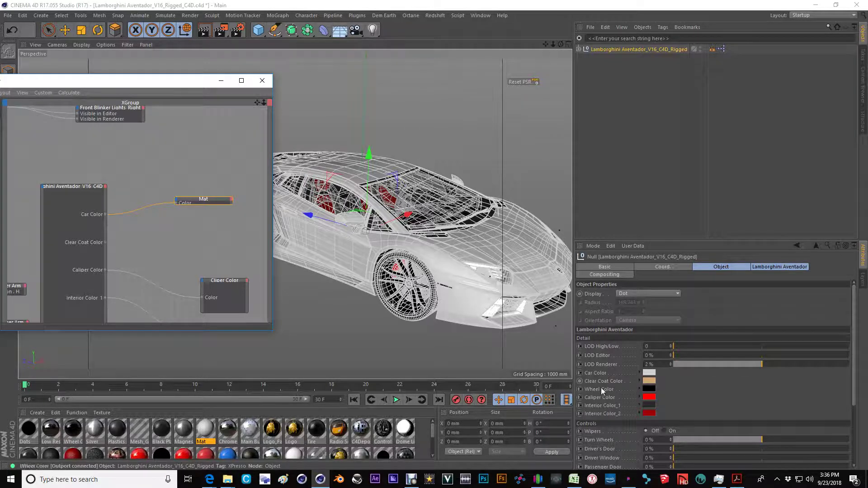
left_click(652, 380)
left_click_drag(650, 391, 590, 397)
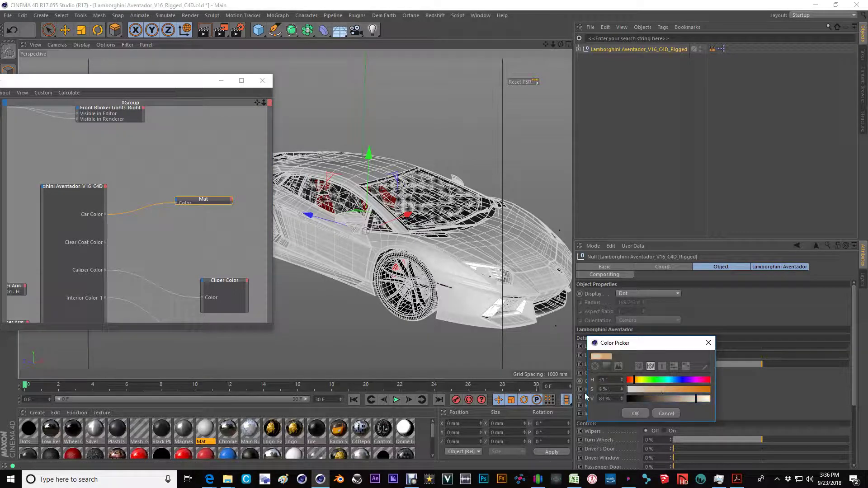
left_click(636, 414)
left_click(649, 381)
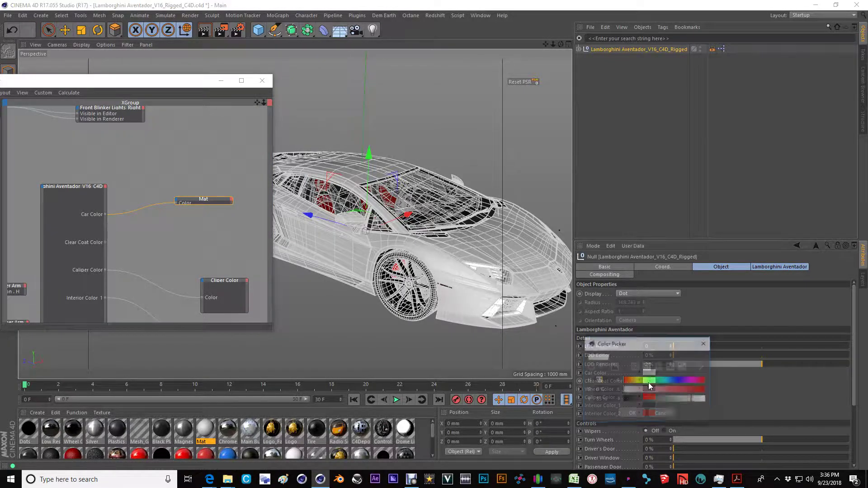
left_click_drag(619, 398, 621, 401)
left_click(632, 414)
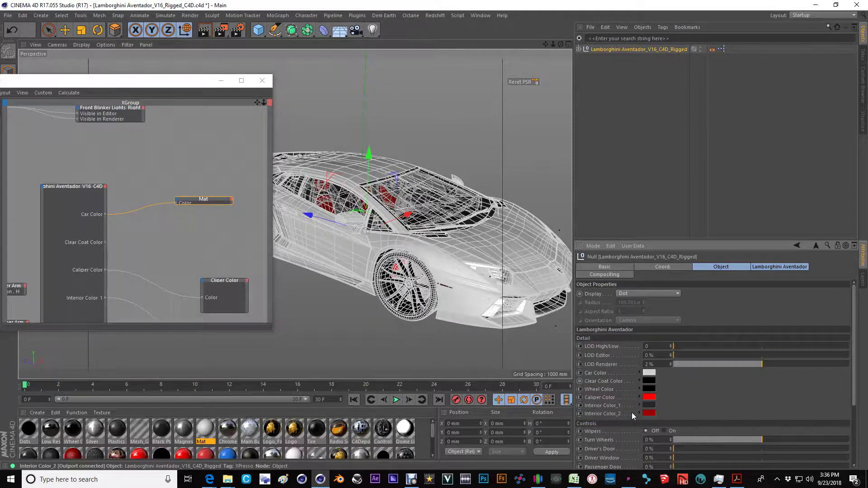
Step: Delete the Mat node from the XPresso graph and close the XPresso Editor
left_click_drag(398, 275, 506, 292, "alt")
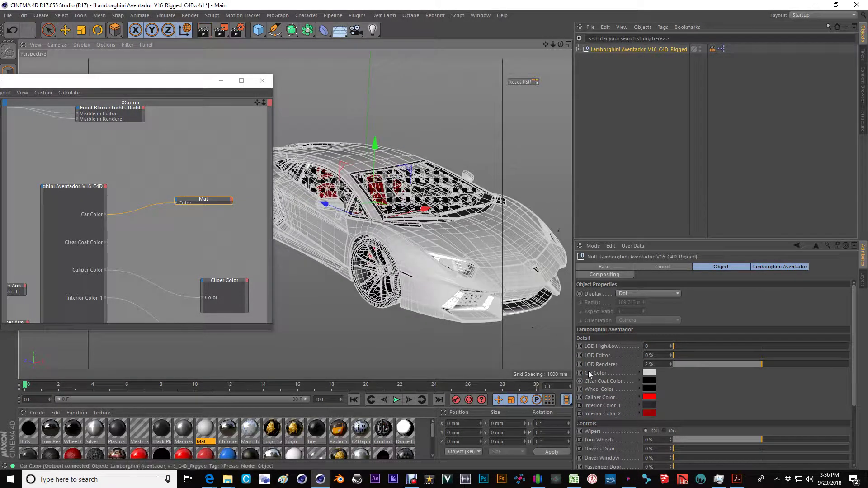
left_click(188, 199)
key("Delete")
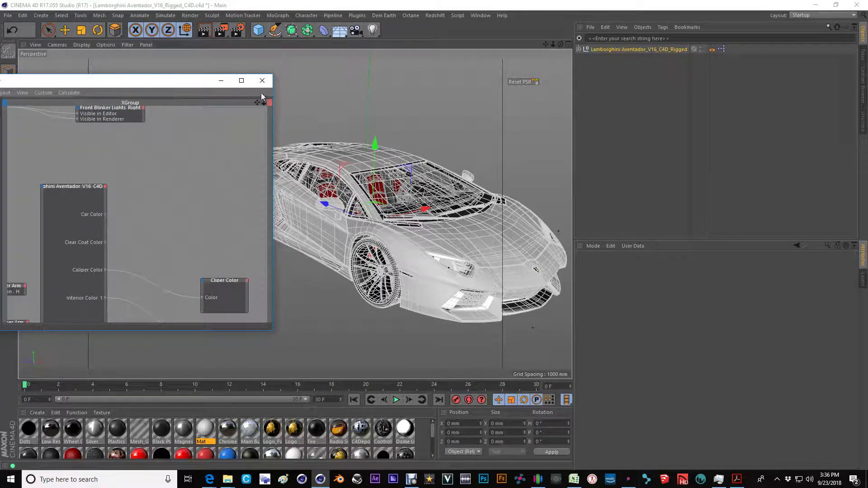
left_click(262, 81)
Step: Inspect the Mat material's color settings, then try the rig's Turn Wheels control
left_click(209, 428)
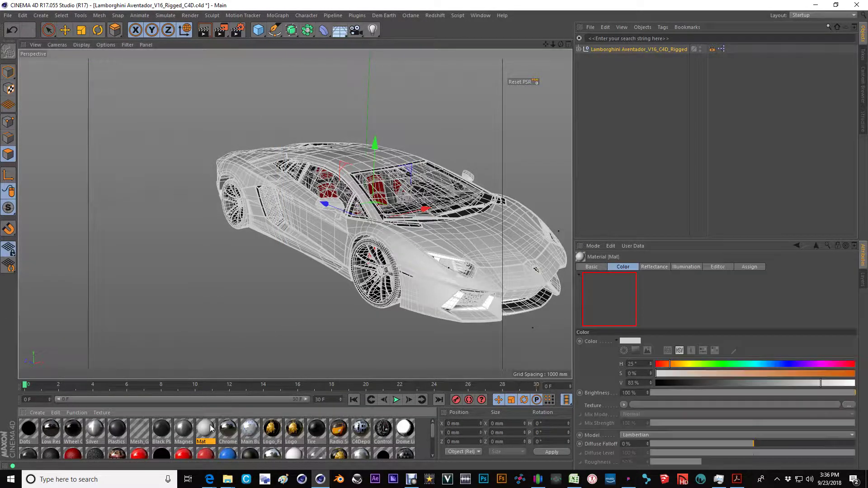
middle_click_drag(436, 220, 369, 218, "alt")
mouse_move(369, 218)
left_mouse_down("alt")
mouse_move(375, 226)
mouse_move(368, 227)
left_mouse_up("alt")
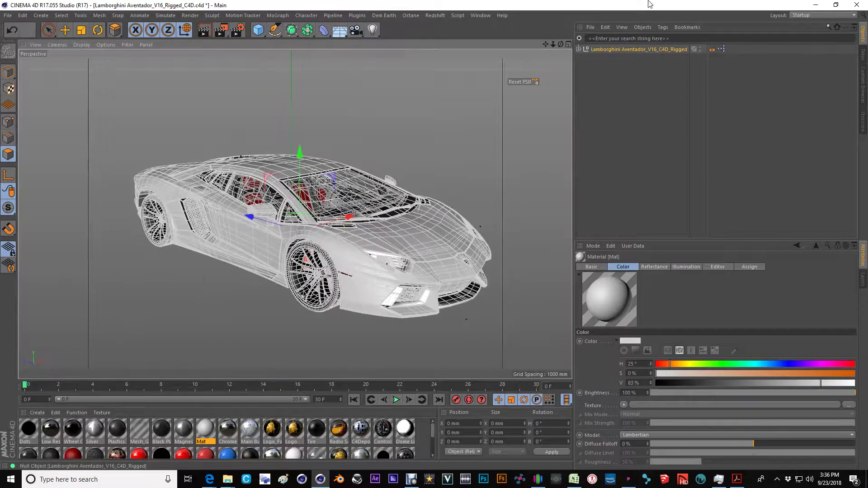
left_click(658, 49)
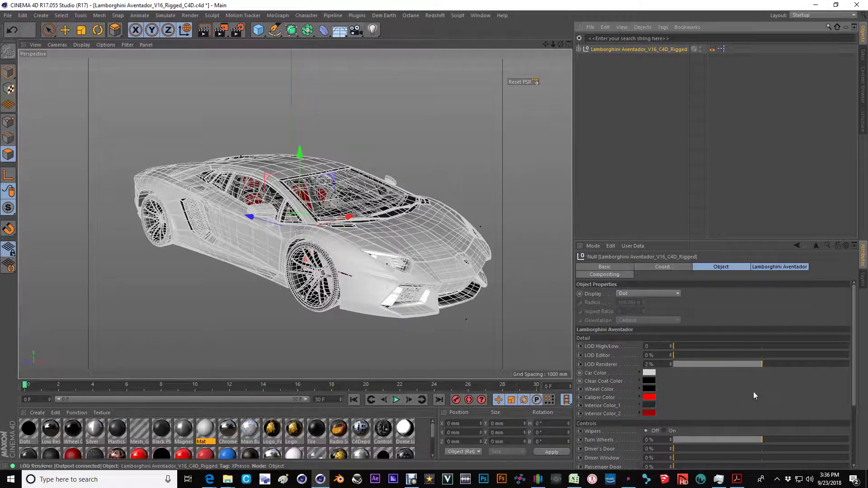
mouse_move(760, 439)
left_mouse_down()
mouse_move(836, 439)
mouse_move(736, 443)
mouse_move(762, 447)
left_mouse_up()
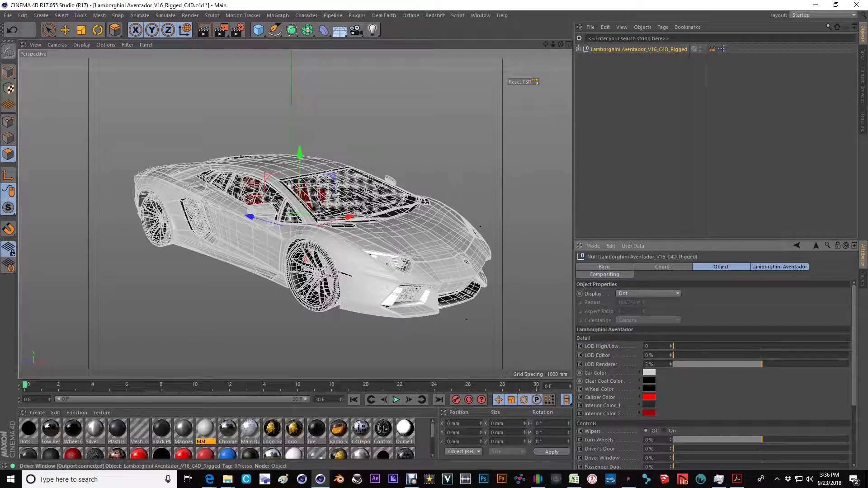
Step: Remove the Car Color entry from the Lamborghini rig's user data
left_click(635, 247)
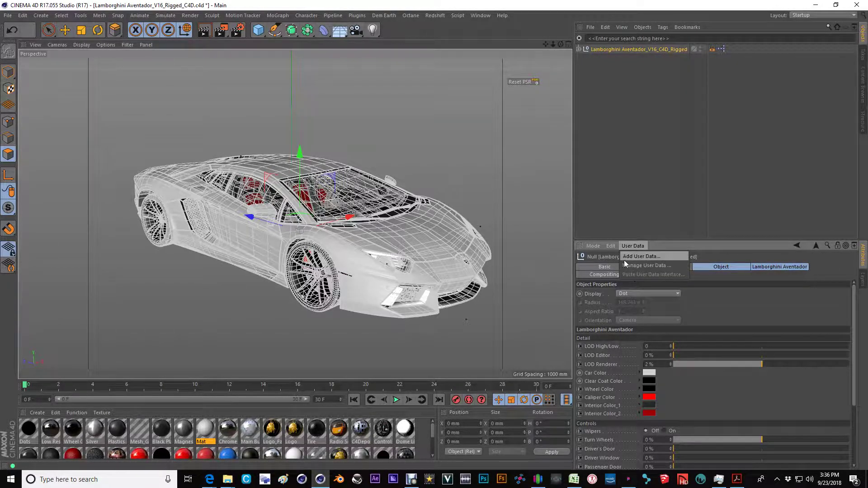
left_click(637, 266)
left_click_drag(541, 138, 229, 77)
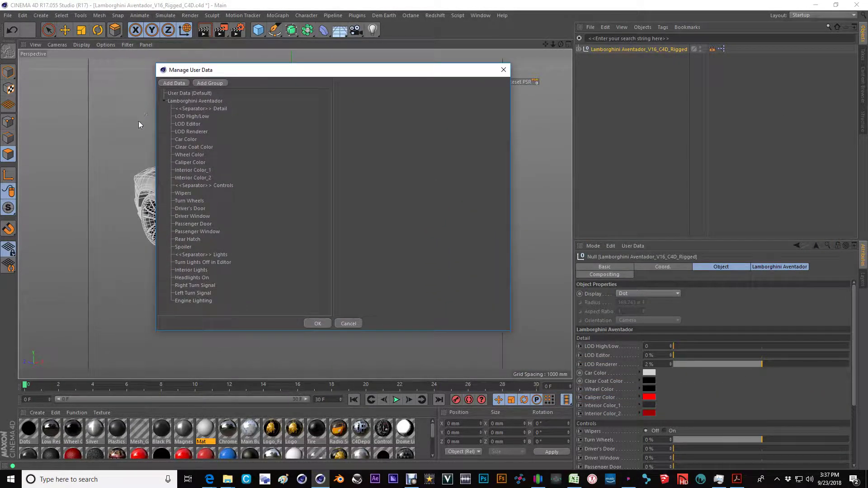
left_click(182, 140)
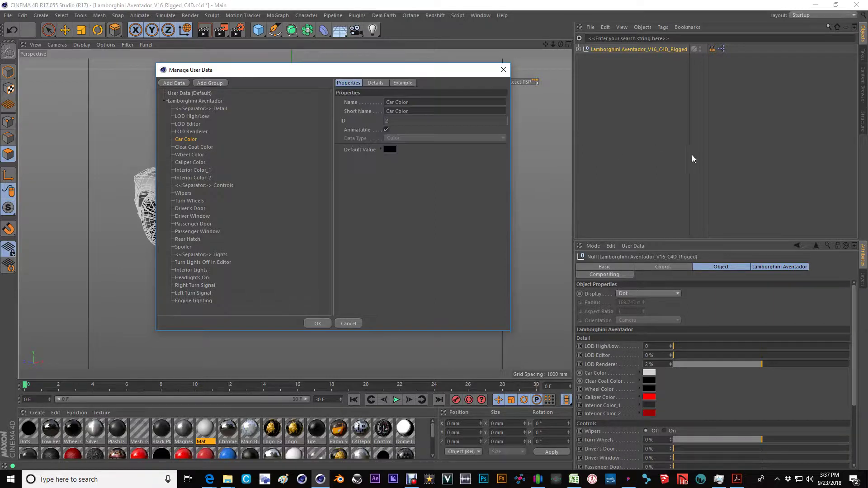
right_click(184, 143)
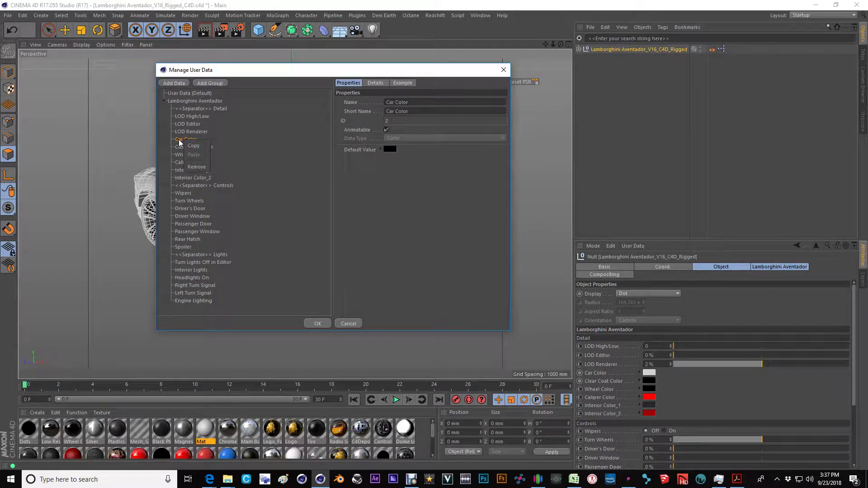
left_click(231, 140)
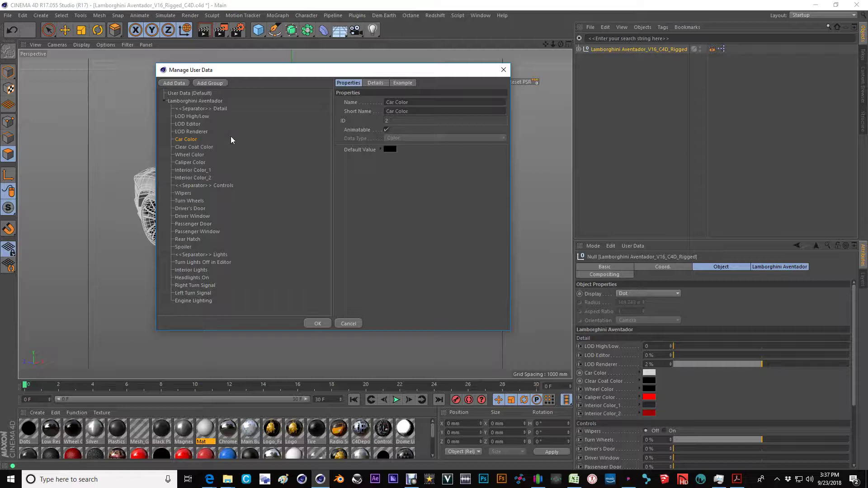
right_click(189, 143)
left_click(201, 169)
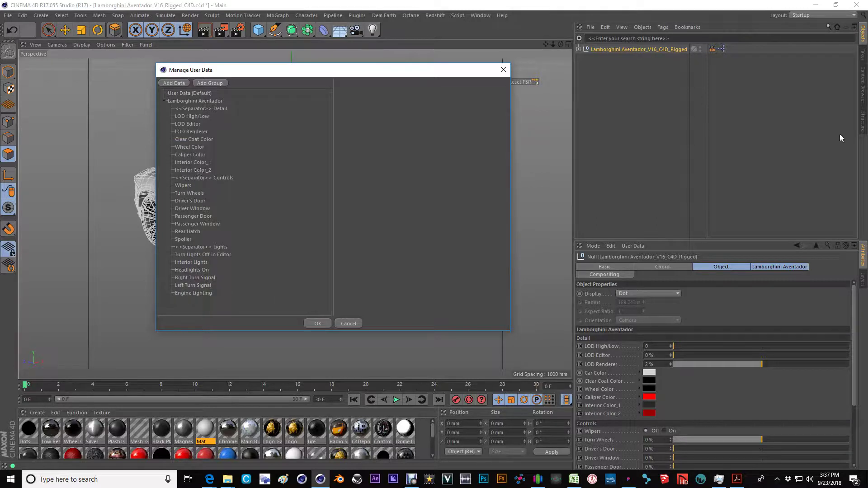
Step: Remove the Clear Coat Color entry from the rig's user data, apply the changes and test Turn Wheels
right_click(201, 140)
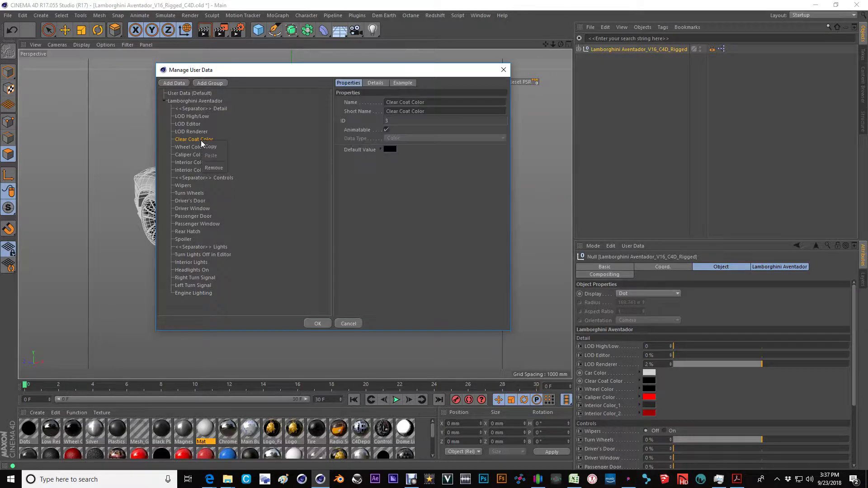
left_click(221, 170)
left_click(317, 324)
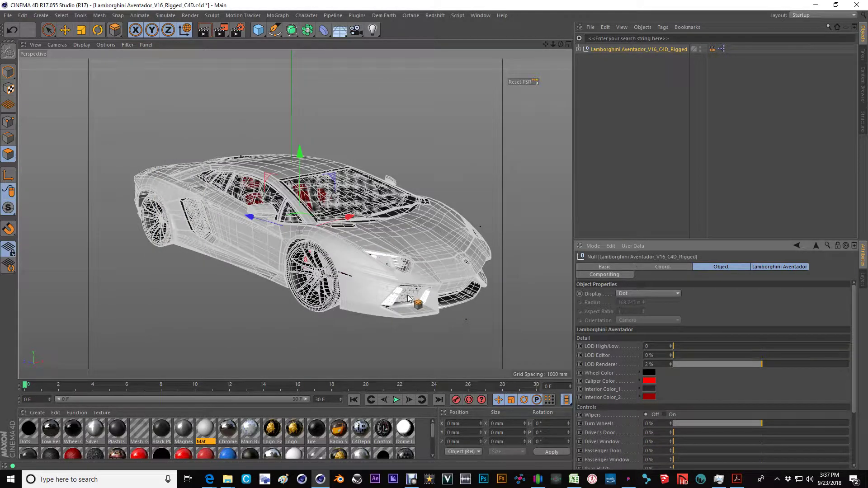
left_click_drag(742, 424, 779, 423)
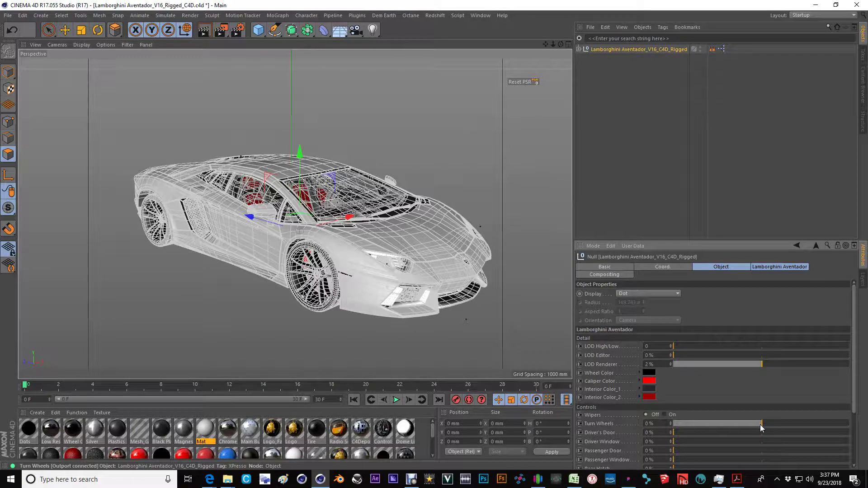
Step: Reopen the rig's XPresso graph and remove the two Undefined output ports from the Lamborghini node
double_click(721, 49)
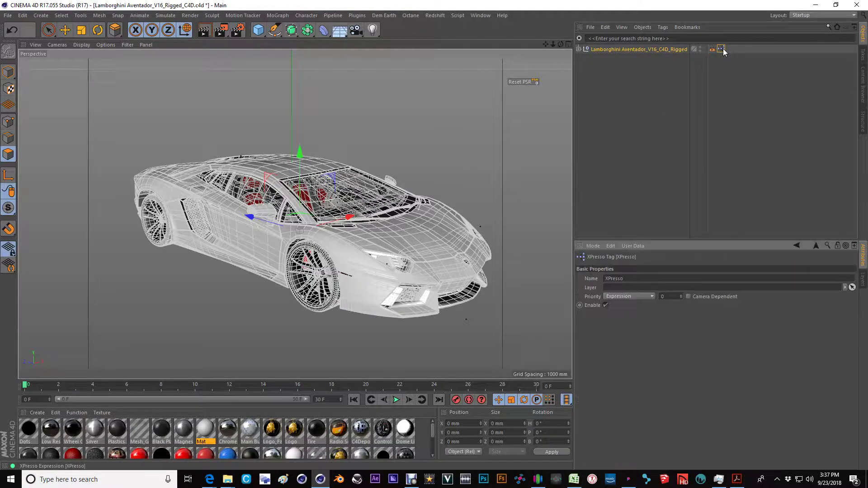
left_click_drag(191, 84, 251, 64)
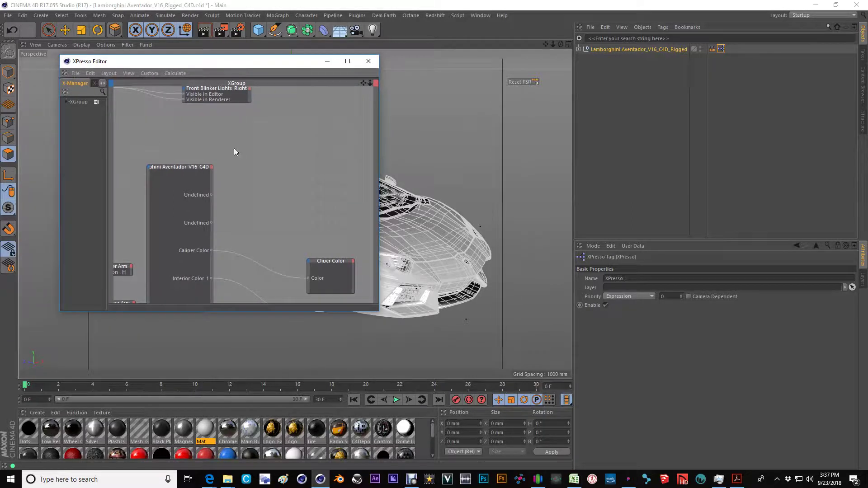
right_click(192, 194)
left_click(208, 228)
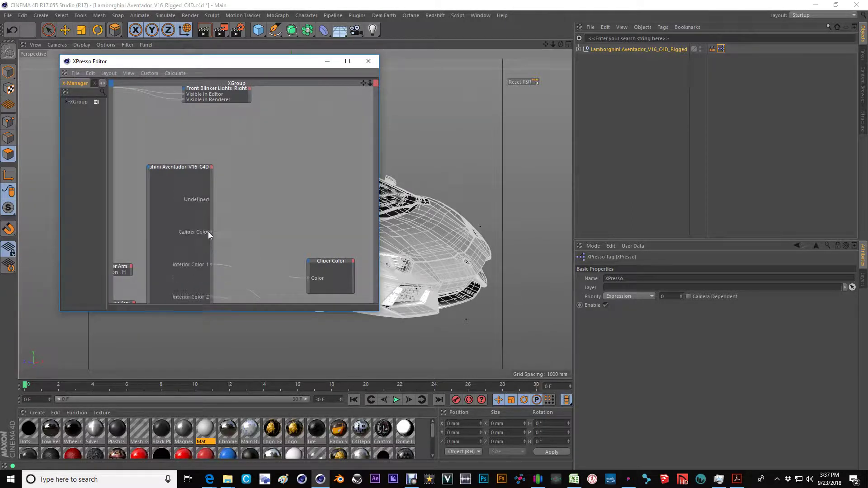
right_click(195, 198)
left_click(214, 231)
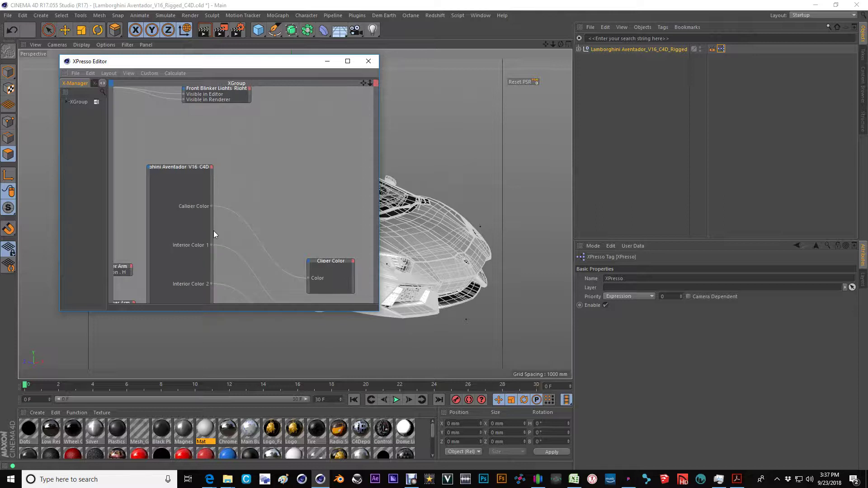
Step: Test the rig's Turn Wheels control, then close the XPresso Editor and inspect the whole car in the viewport
left_click_drag(304, 64, 201, 113)
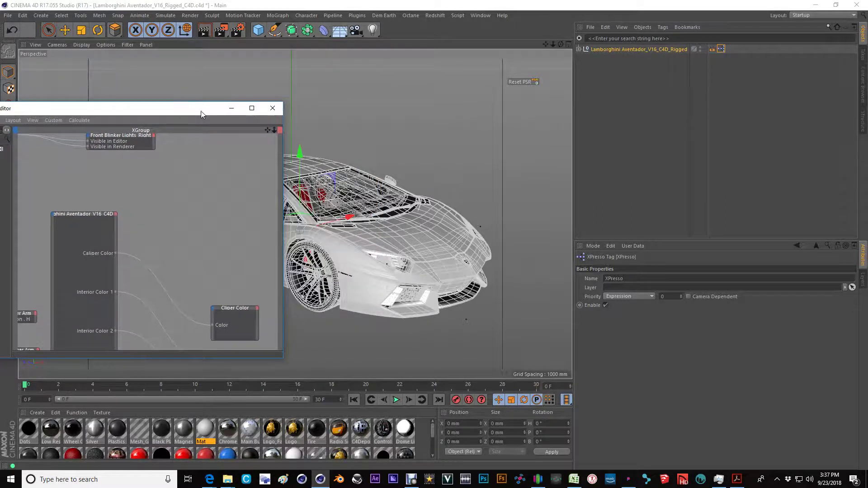
left_click(647, 48)
mouse_move(764, 425)
left_mouse_down()
mouse_move(677, 427)
mouse_move(850, 427)
mouse_move(661, 429)
mouse_move(762, 431)
left_mouse_up()
middle_click_drag(438, 276, 509, 269, "alt")
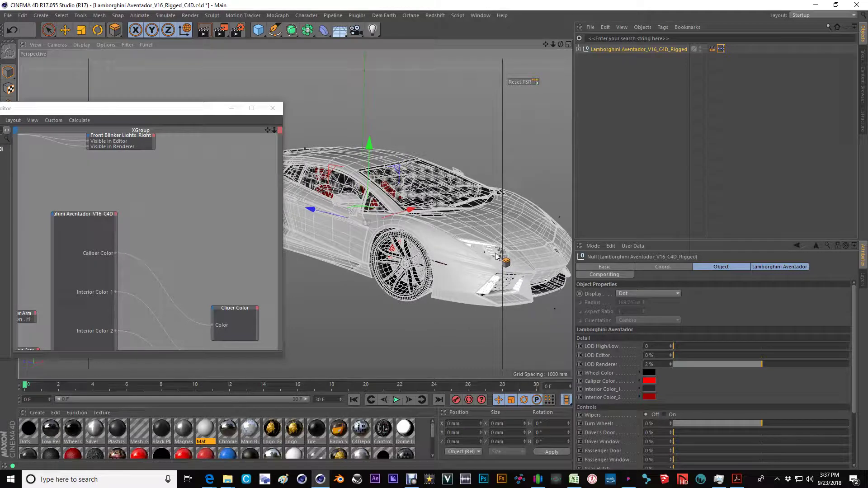
left_click_drag(496, 238, 463, 277, "alt")
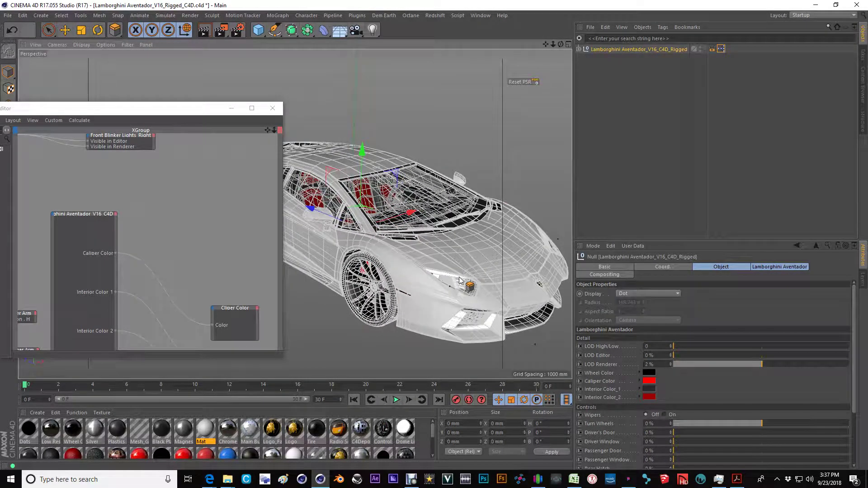
left_click(273, 109)
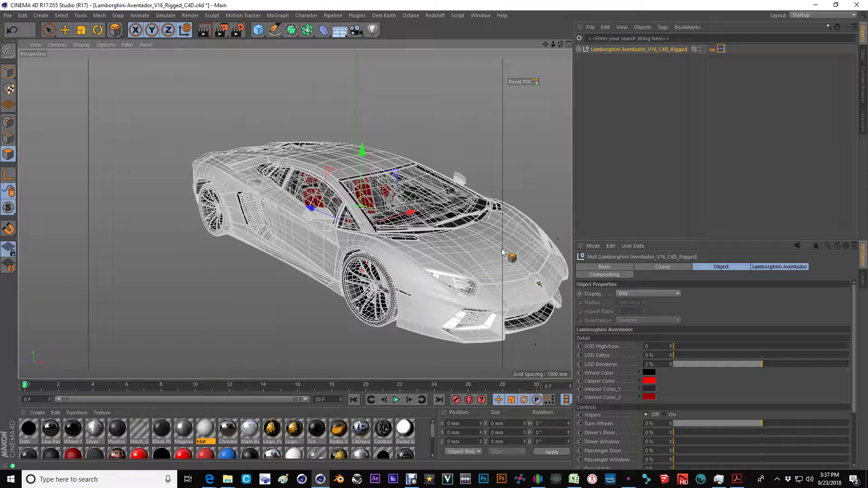
left_click_drag(533, 280, 359, 223, "alt")
middle_click_drag(359, 223, 371, 227, "alt")
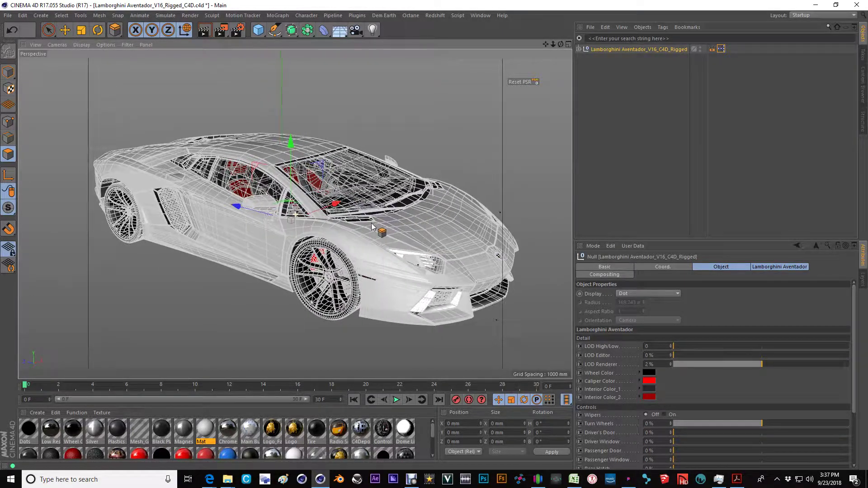